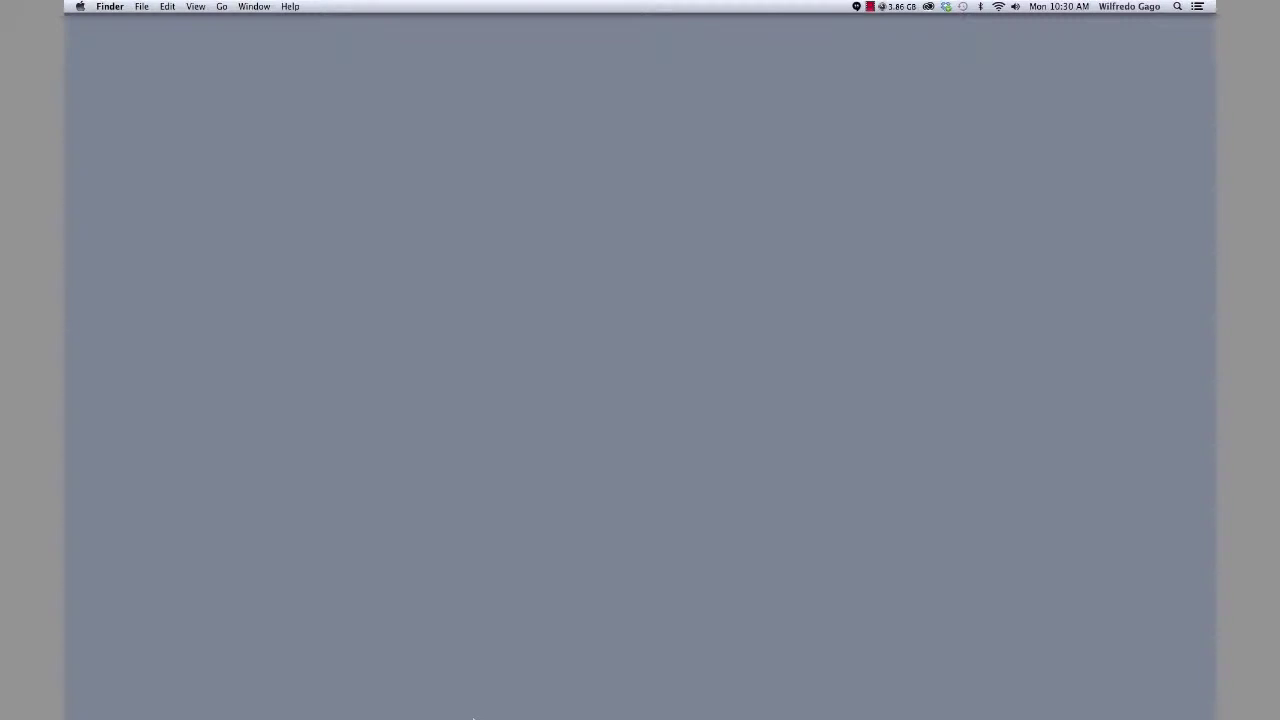
# Step: Launch SketchBook Express, dismiss the Pro promotion and select the Pencil for freehand drawing
pyautogui.moveTo(469, 702)
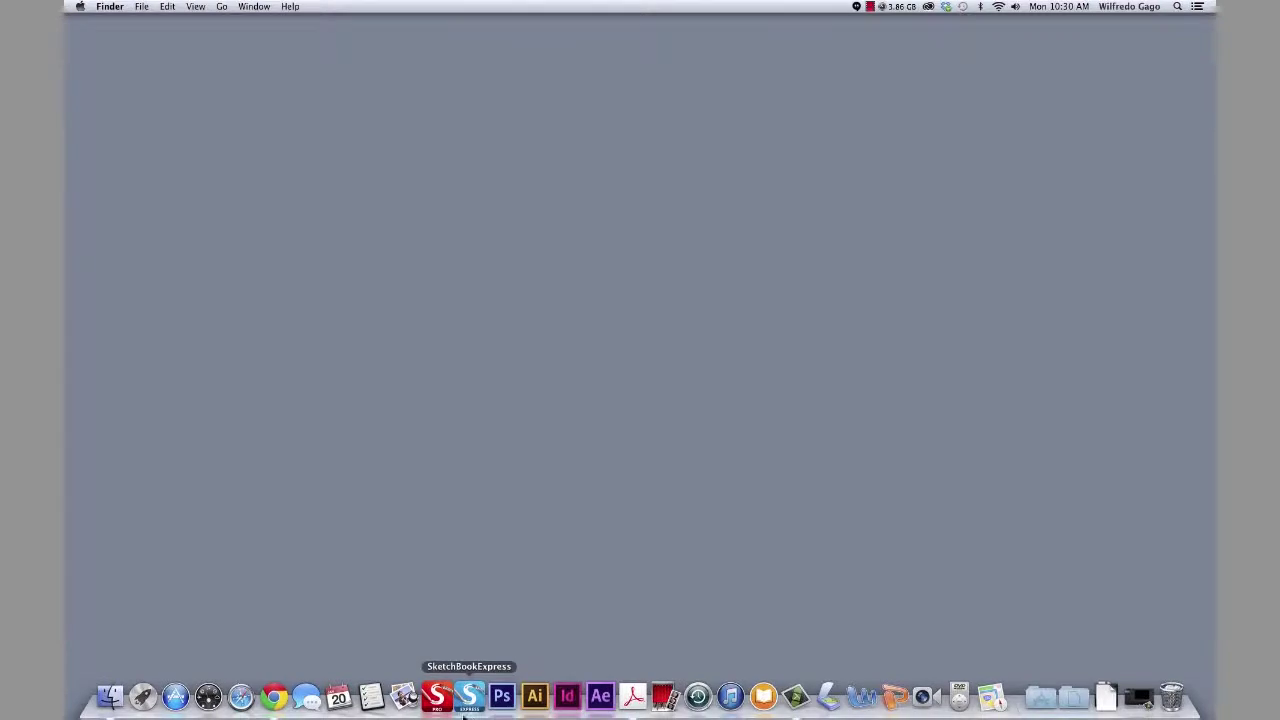
pyautogui.click(469, 697)
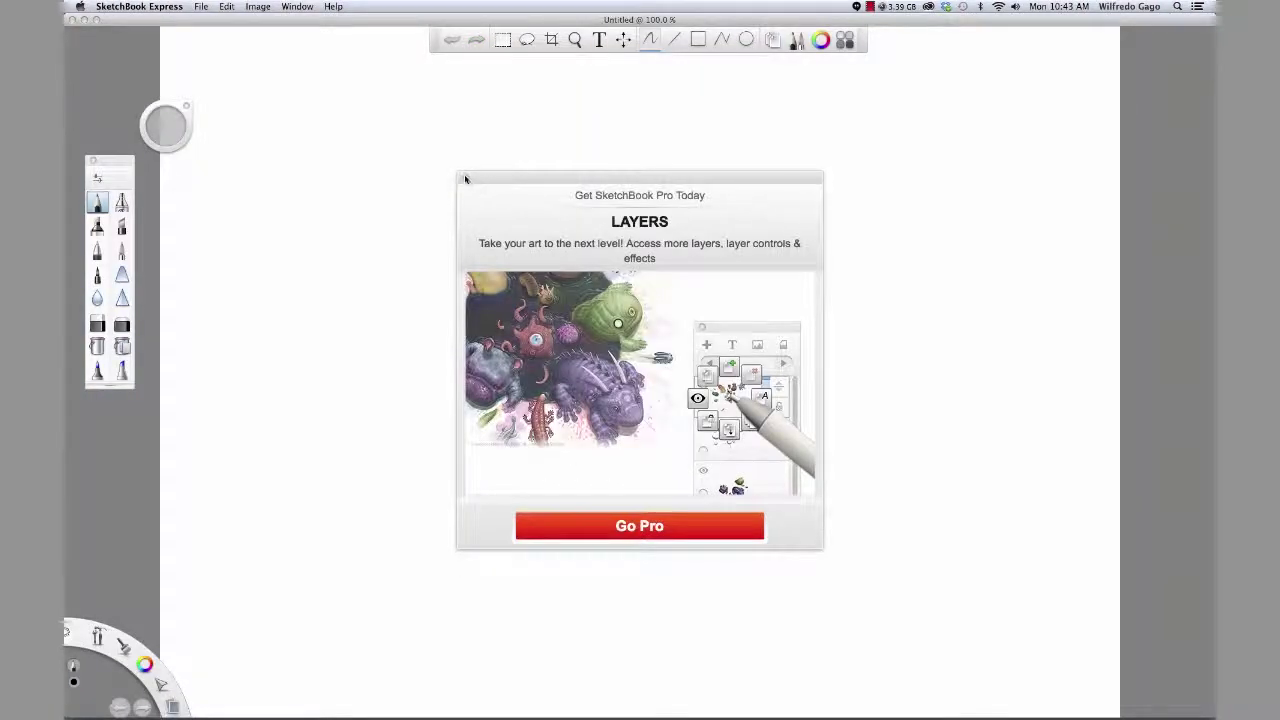
pyautogui.click(467, 180)
pyautogui.click(97, 200)
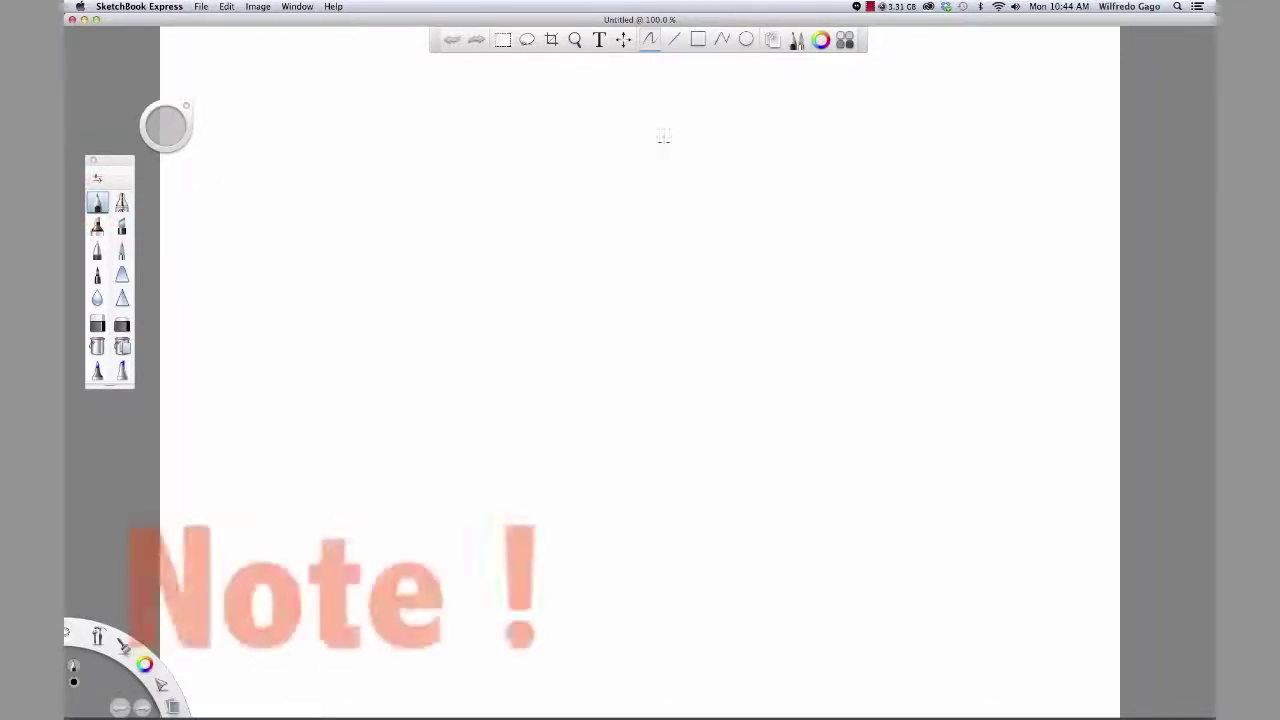
pyautogui.click(795, 45)
pyautogui.click(795, 45)
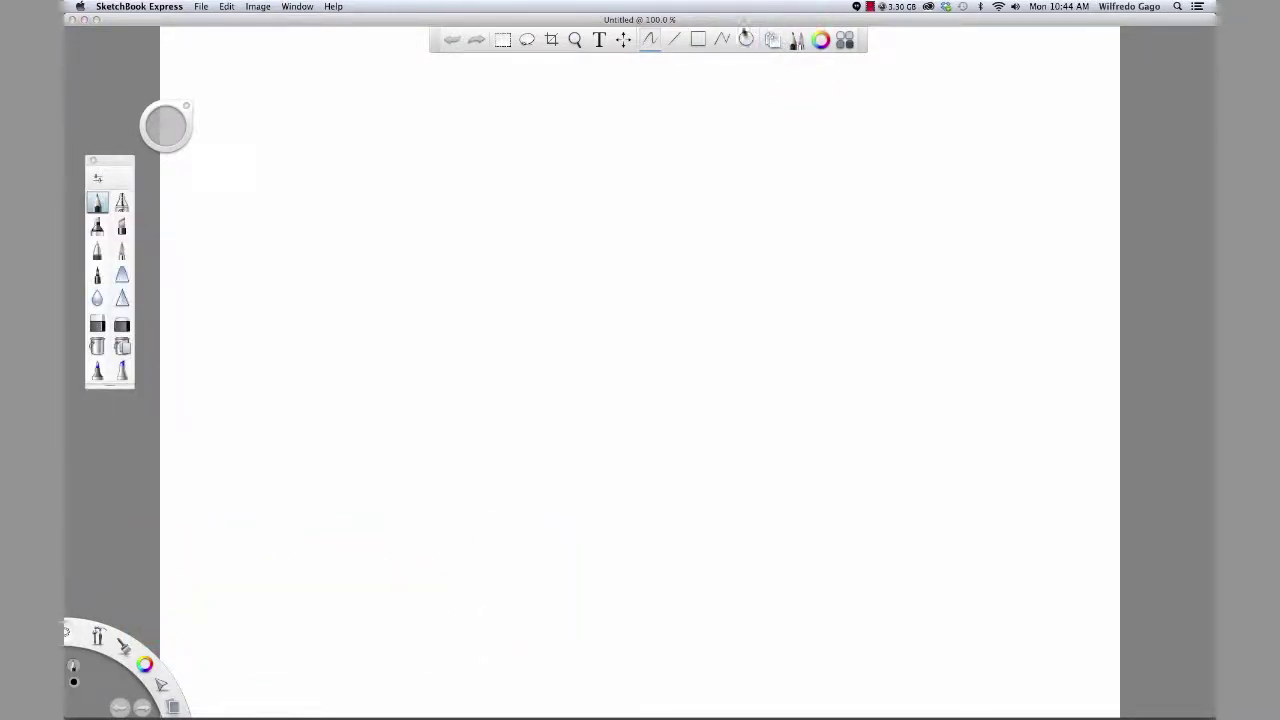
pyautogui.click(649, 42)
# Step: Sketch a thin pencil rectangle near the top centre of the canvas
pyautogui.moveTo(528, 137); pyautogui.dragTo(718, 137)
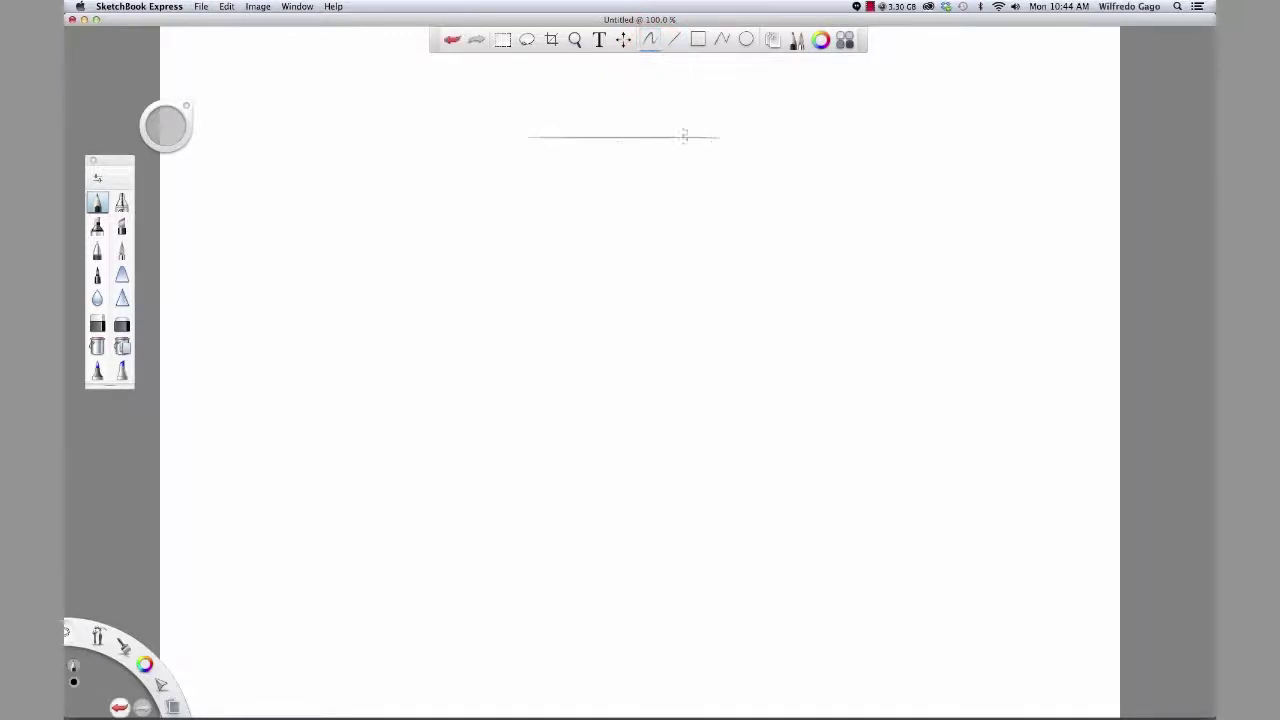
pyautogui.moveTo(529, 137)
pyautogui.mouseDown()
pyautogui.moveTo(532, 249)
pyautogui.moveTo(736, 250)
pyautogui.mouseUp()
pyautogui.moveTo(718, 138); pyautogui.dragTo(722, 250)
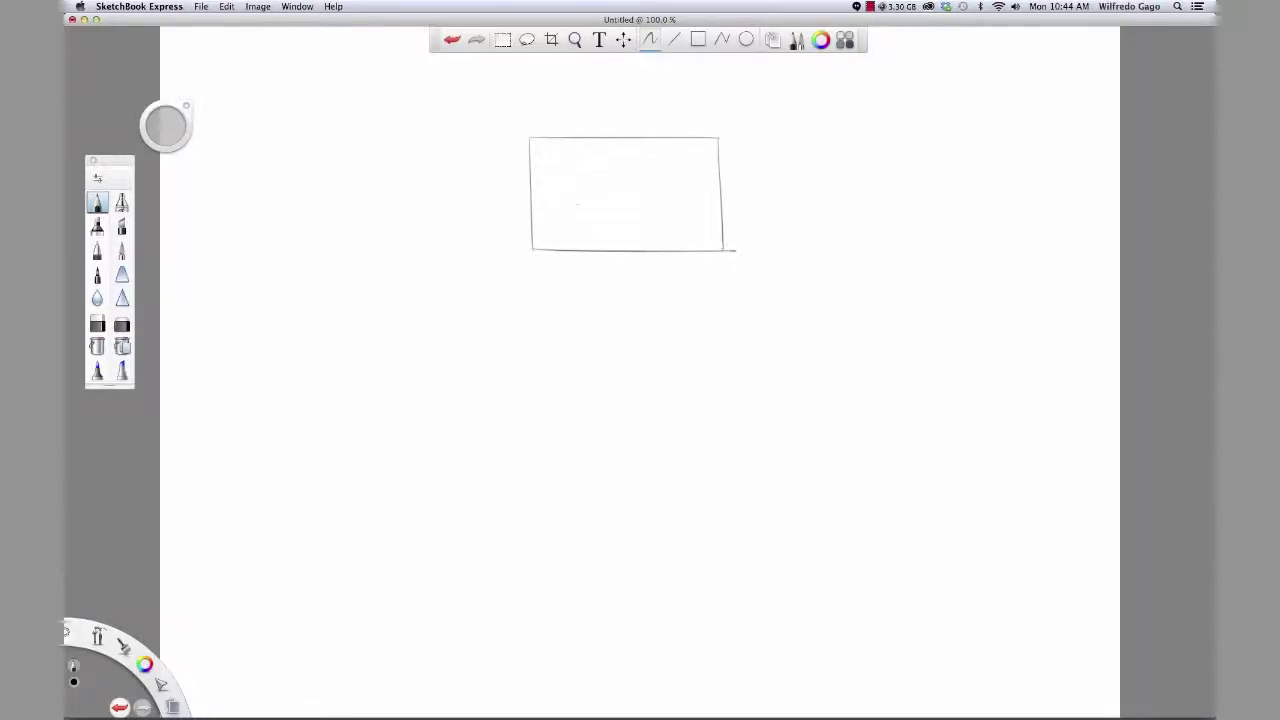
pyautogui.click(97, 204)
# Step: Set the Pencil's Hardness/Size to 88/8.0 and save the brush settings
pyautogui.doubleClick(97, 204)
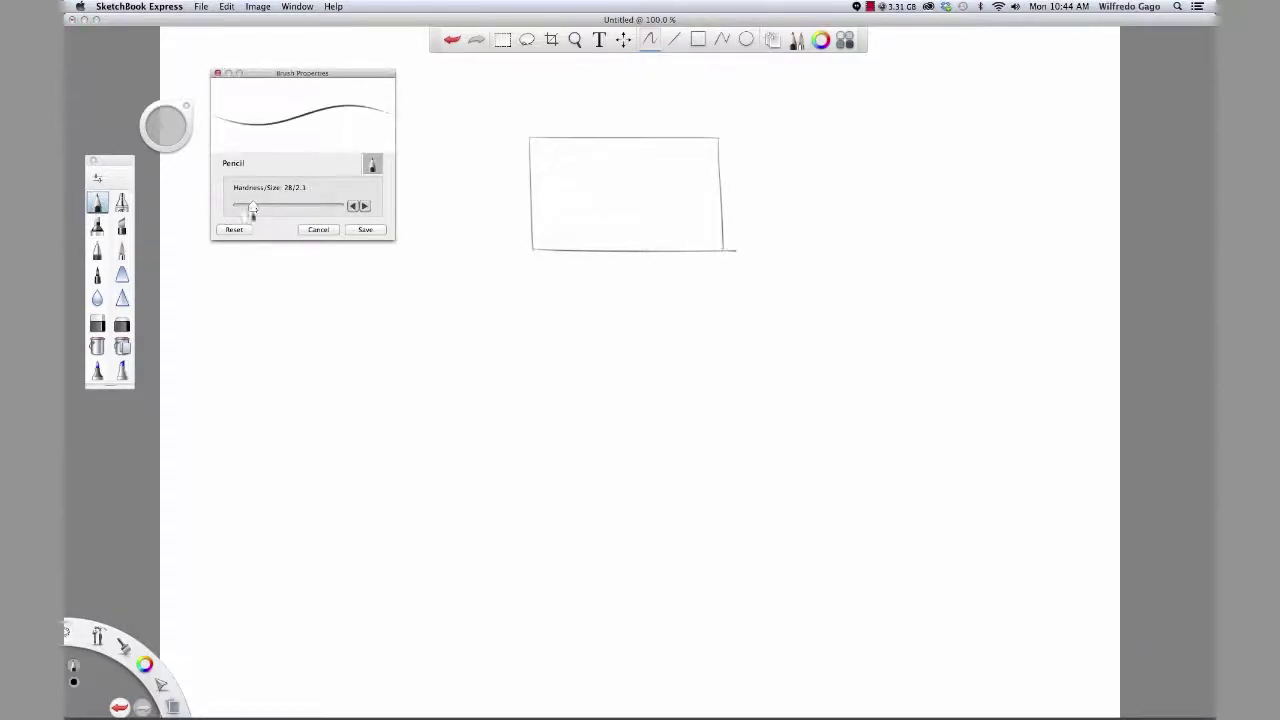
pyautogui.moveTo(251, 208); pyautogui.dragTo(300, 209)
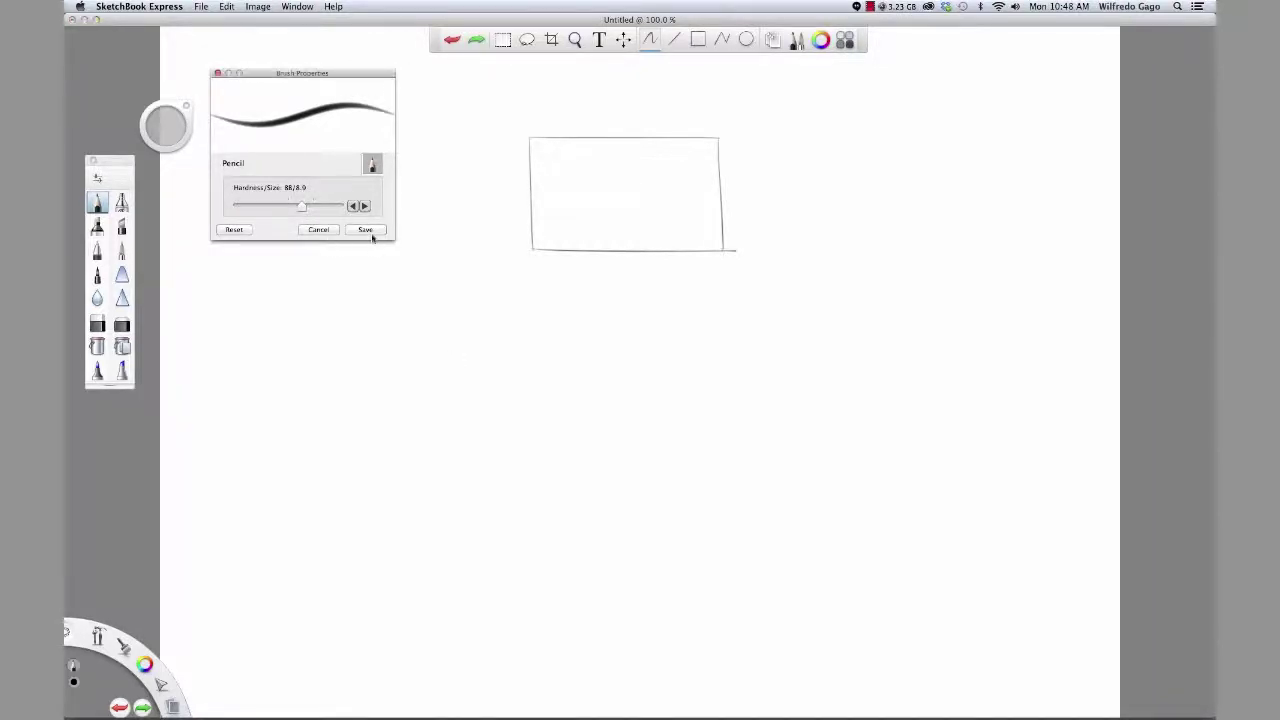
pyautogui.click(366, 231)
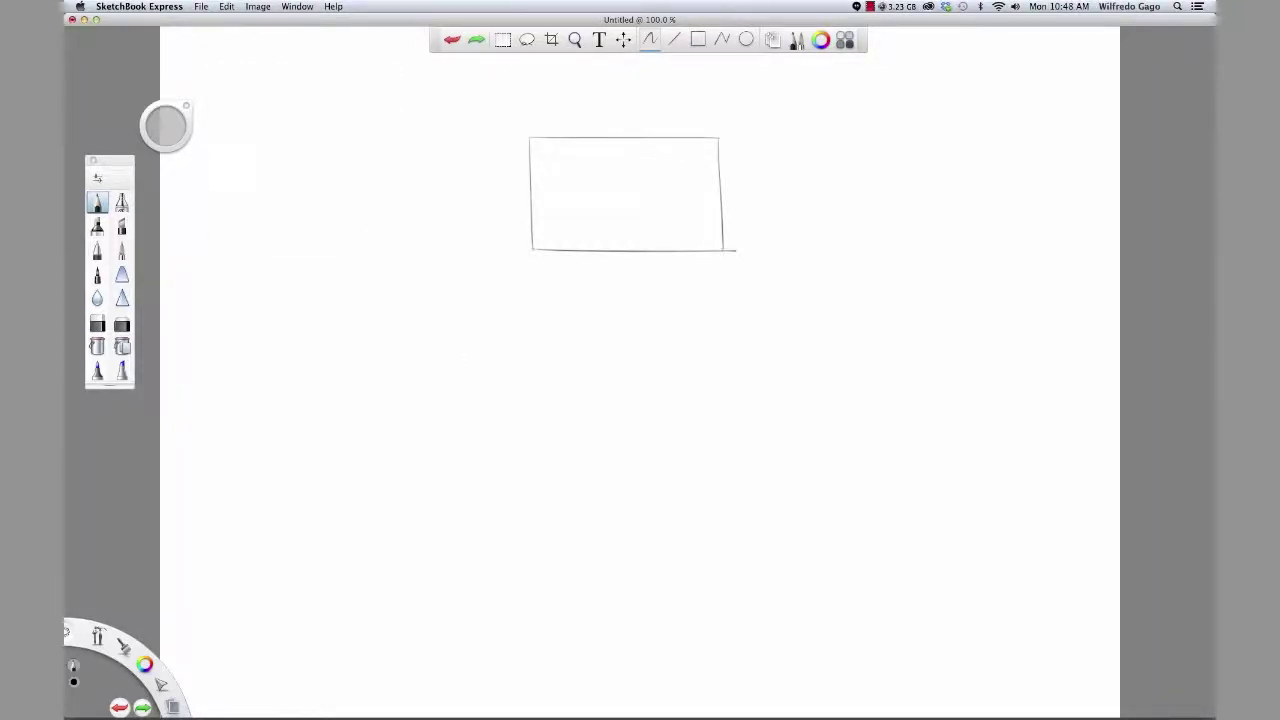
# Step: Draw a darker, thicker pencil rectangle to the right of the first
pyautogui.moveTo(760, 141); pyautogui.dragTo(928, 141)
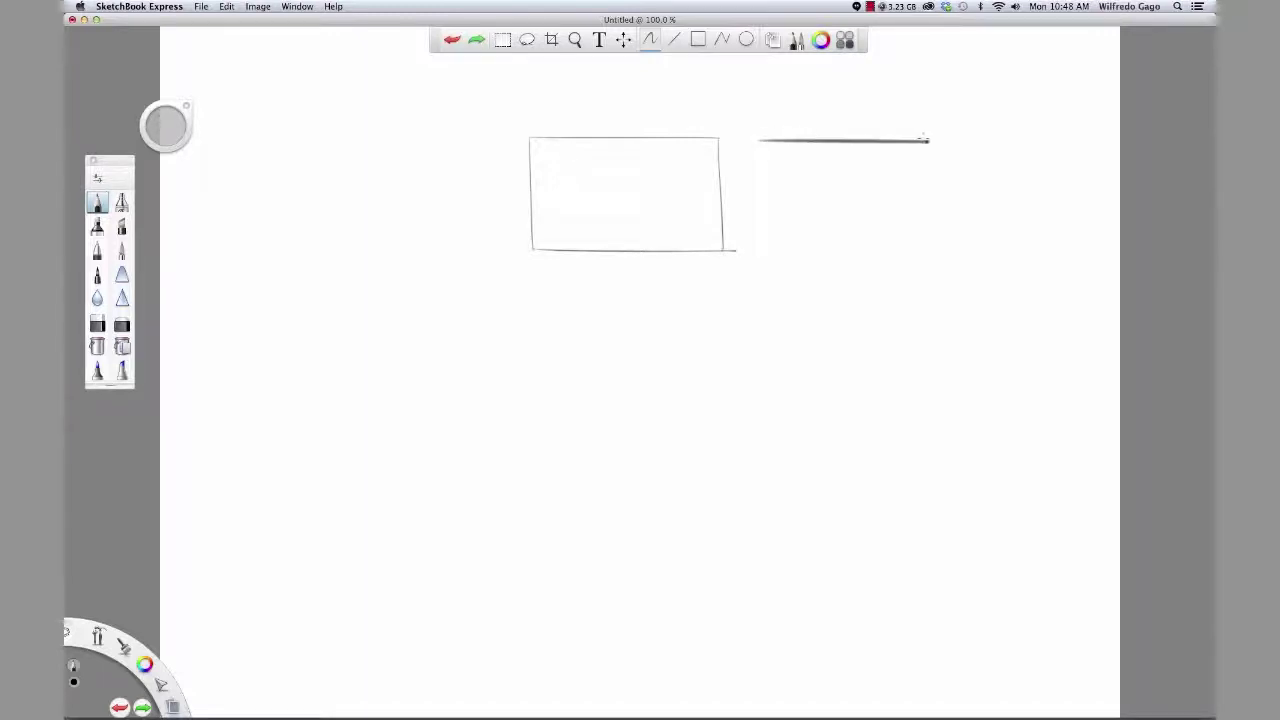
pyautogui.moveTo(761, 143)
pyautogui.mouseDown()
pyautogui.moveTo(771, 248)
pyautogui.moveTo(777, 233)
pyautogui.moveTo(785, 252)
pyautogui.moveTo(931, 261)
pyautogui.mouseUp()
pyautogui.moveTo(928, 143); pyautogui.dragTo(937, 259)
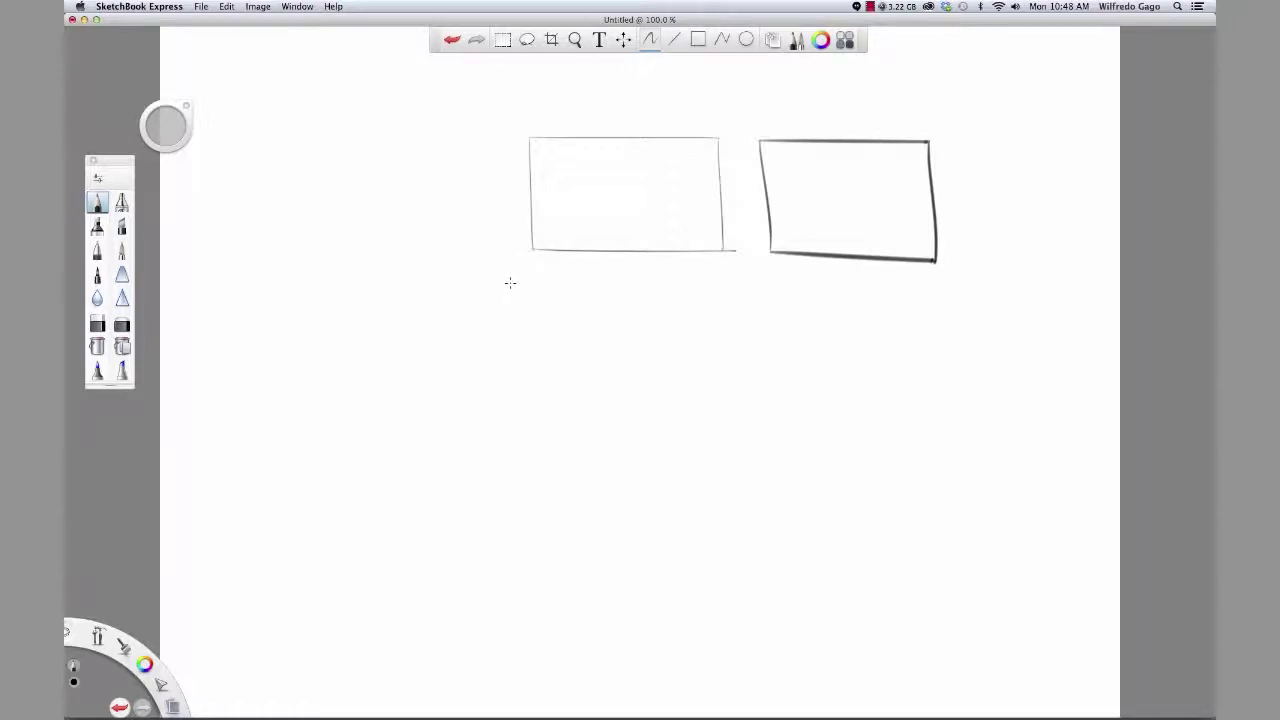
# Step: Draw a Ballpoint Pen rectangle below the first rectangle
pyautogui.click(97, 252)
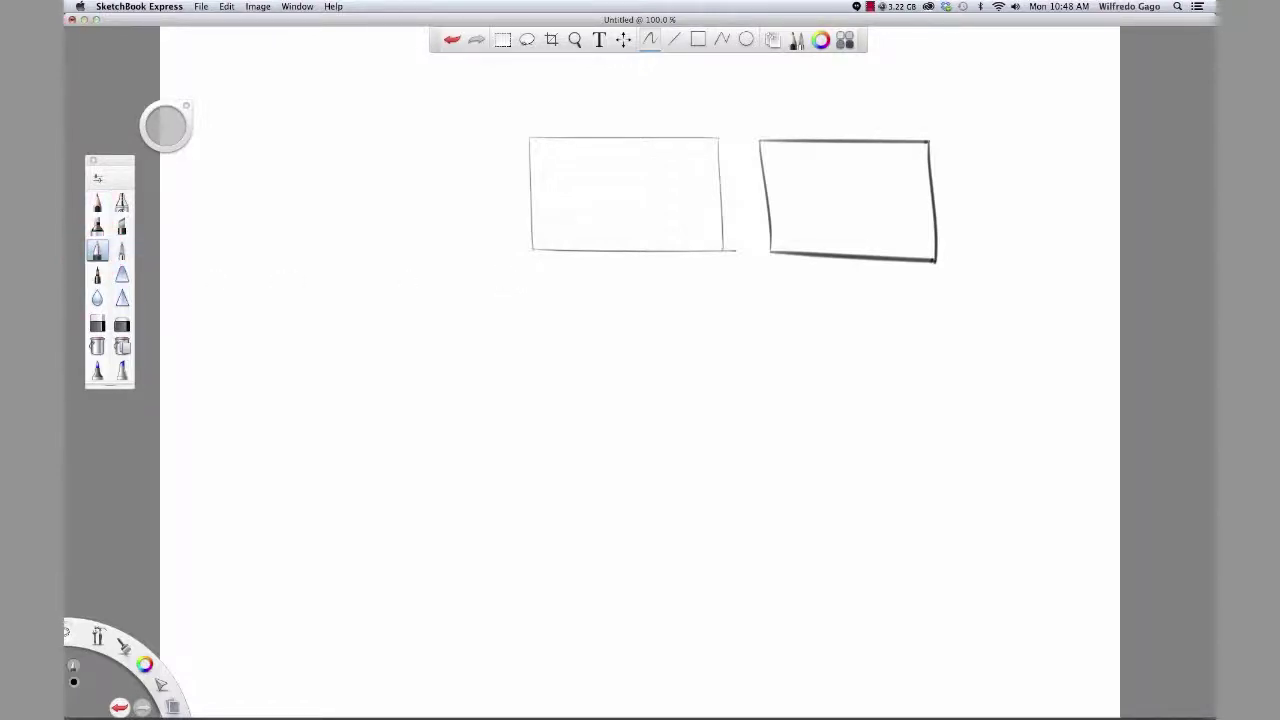
pyautogui.moveTo(538, 288); pyautogui.dragTo(718, 290)
pyautogui.moveTo(538, 289)
pyautogui.mouseDown()
pyautogui.moveTo(540, 337)
pyautogui.moveTo(571, 390)
pyautogui.moveTo(559, 397)
pyautogui.moveTo(722, 394)
pyautogui.mouseUp()
pyautogui.moveTo(718, 290); pyautogui.dragTo(724, 396)
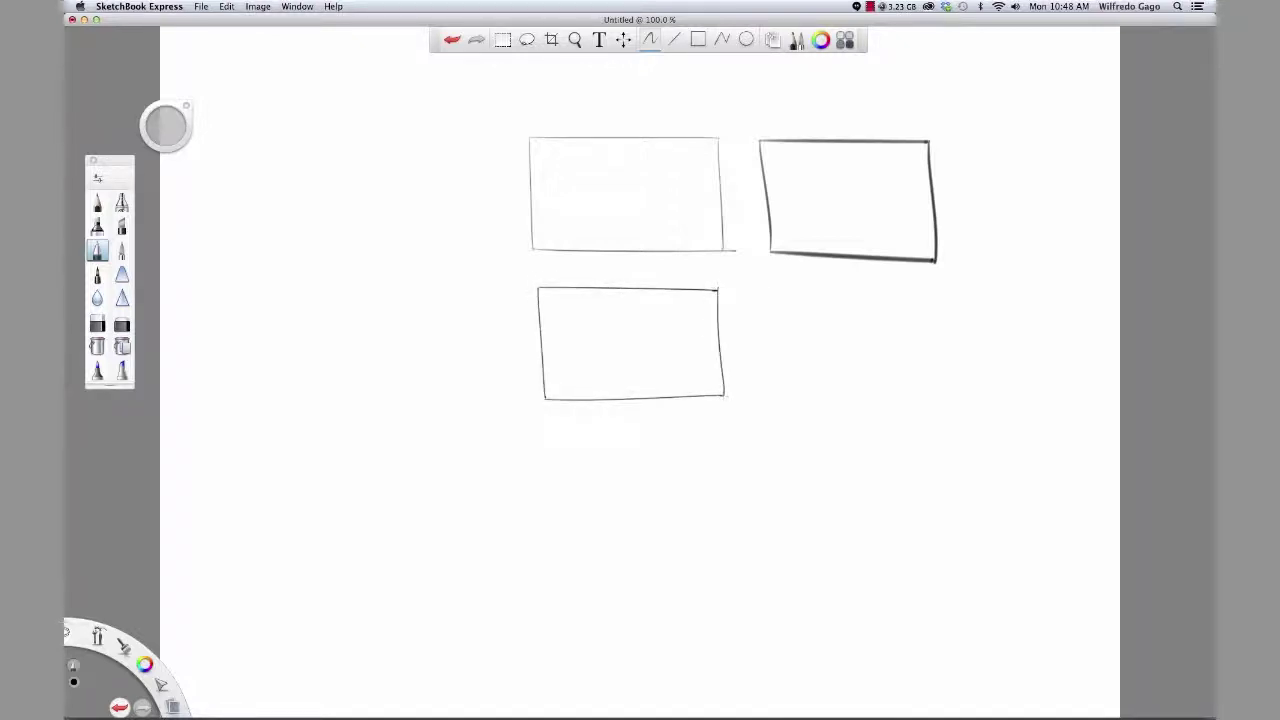
# Step: Increase the Ballpoint Pen size to 3.2 and save it
pyautogui.doubleClick(106, 260)
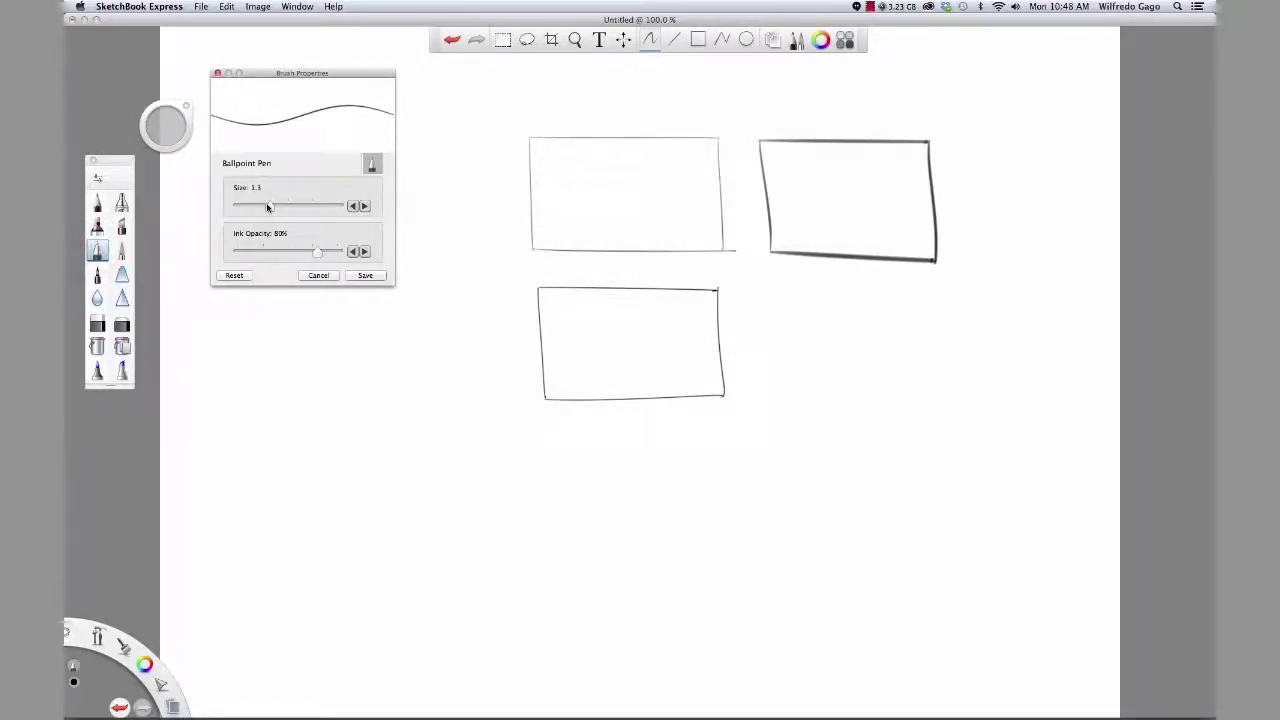
pyautogui.moveTo(271, 208); pyautogui.dragTo(317, 210)
pyautogui.click(365, 205)
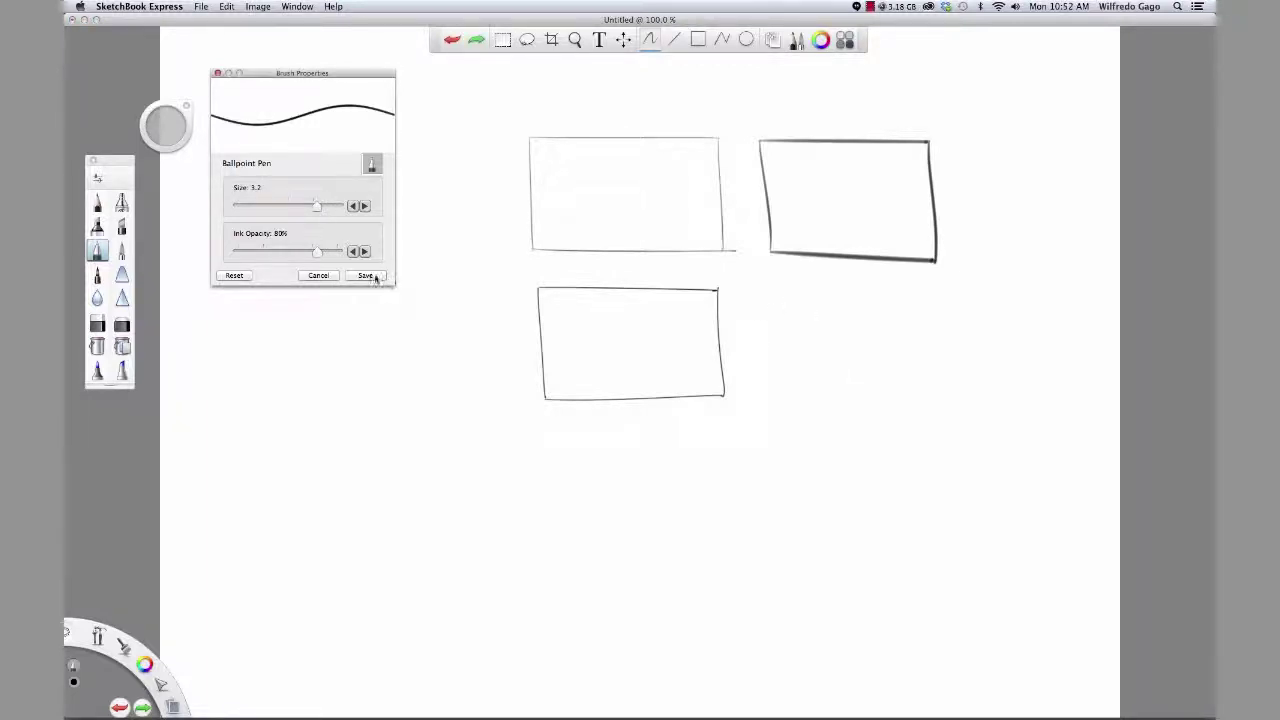
pyautogui.click(365, 276)
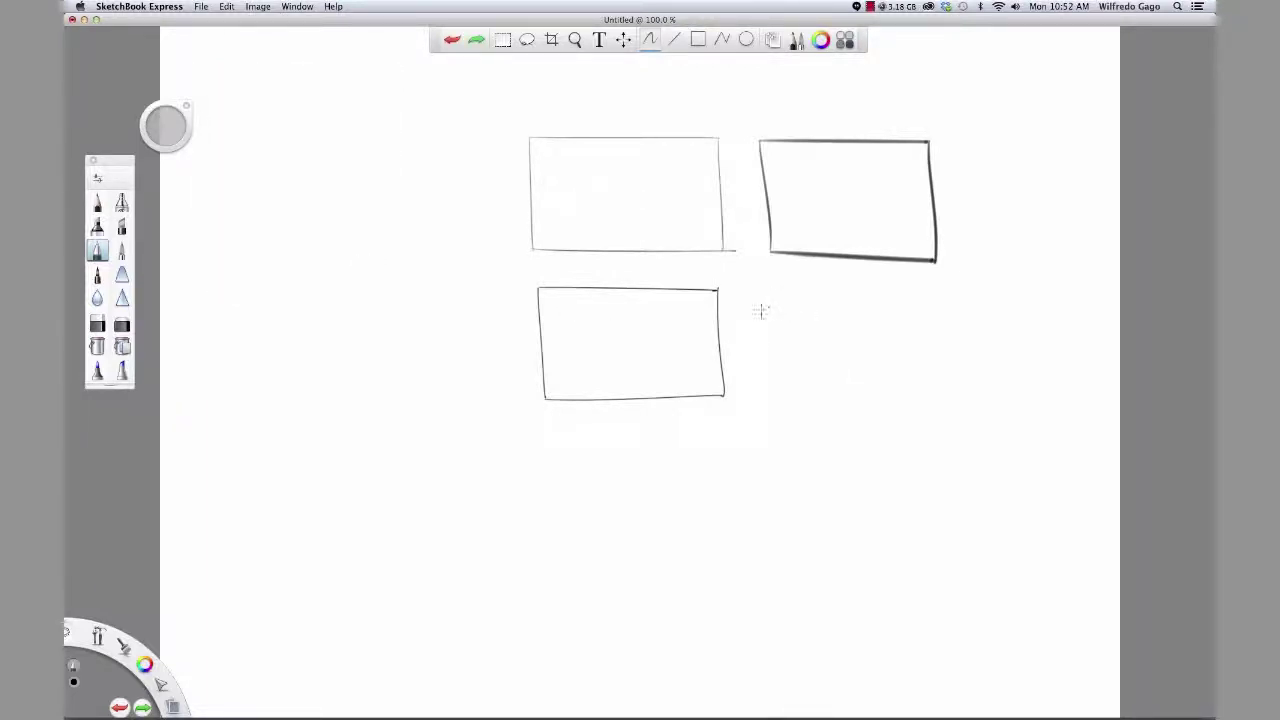
# Step: Draw a bolder ballpoint rectangle below the second rectangle, completing the 2×2 grid
pyautogui.moveTo(760, 296); pyautogui.dragTo(933, 294)
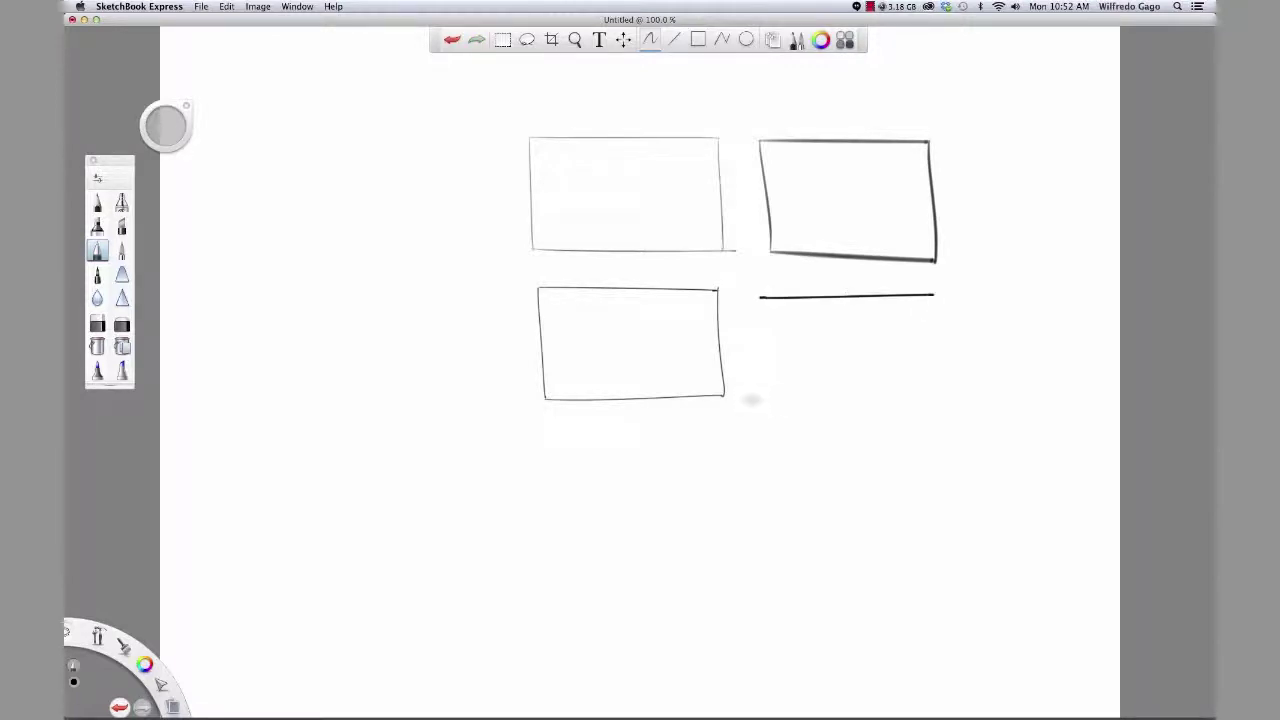
pyautogui.moveTo(757, 400); pyautogui.dragTo(935, 394)
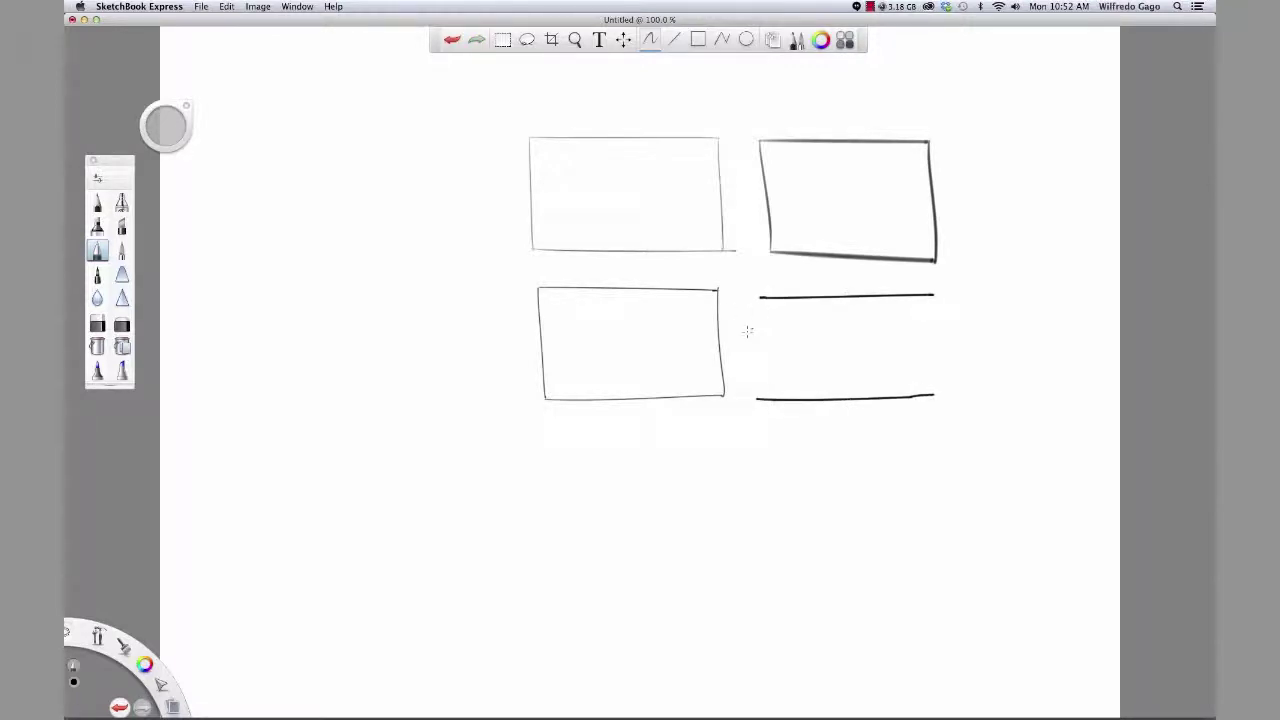
pyautogui.moveTo(760, 297); pyautogui.dragTo(756, 400)
pyautogui.moveTo(933, 295); pyautogui.dragTo(940, 393)
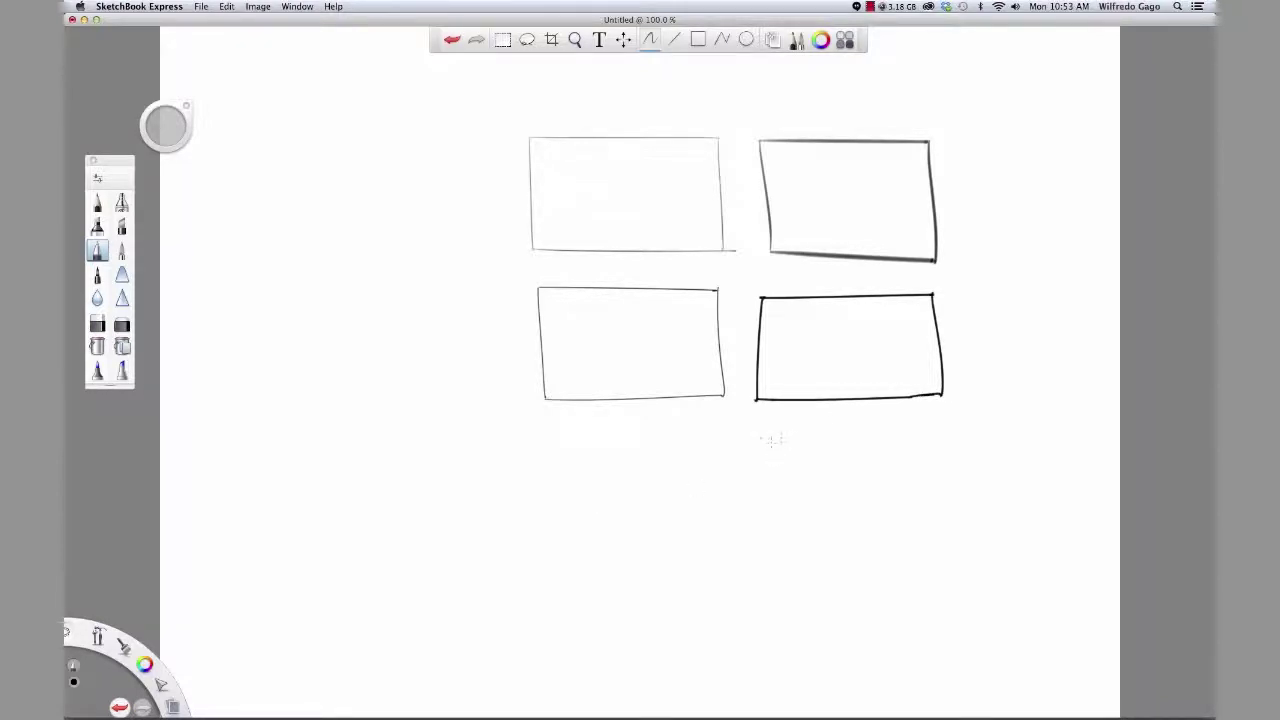
# Step: Draw a thin Felt Tip Pen rectangle at the bottom left
pyautogui.click(97, 274)
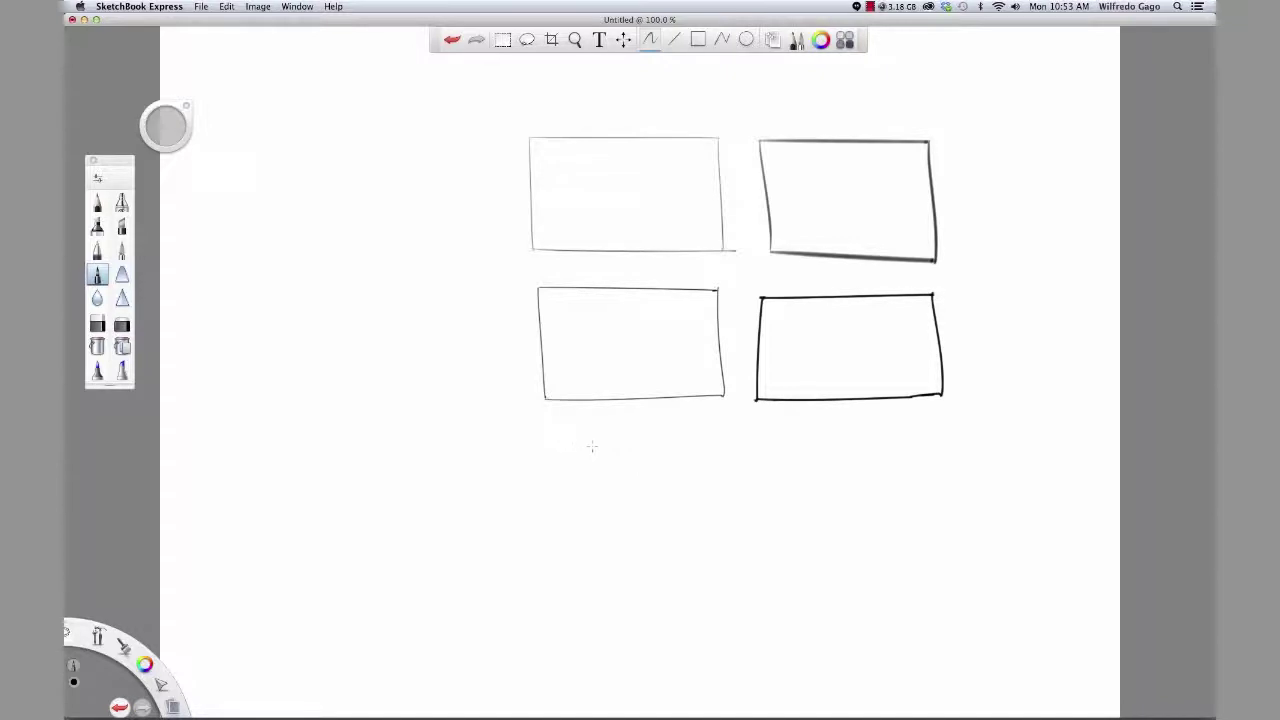
pyautogui.moveTo(549, 446); pyautogui.dragTo(715, 443)
pyautogui.moveTo(549, 448)
pyautogui.mouseDown()
pyautogui.moveTo(562, 546)
pyautogui.moveTo(732, 541)
pyautogui.mouseUp()
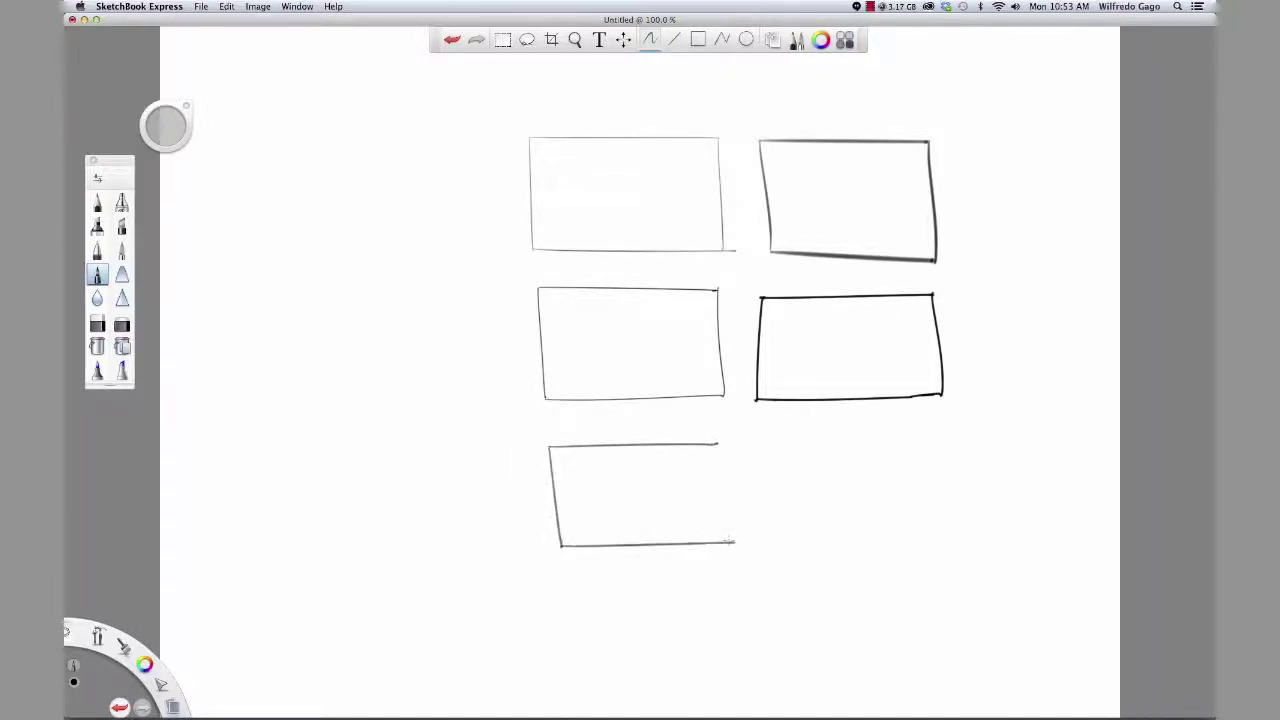
pyautogui.moveTo(718, 444); pyautogui.dragTo(731, 543)
# Step: Set the Felt Tip Pen size to 14.6 and draw a thick rectangle beside it
pyautogui.doubleClick(97, 274)
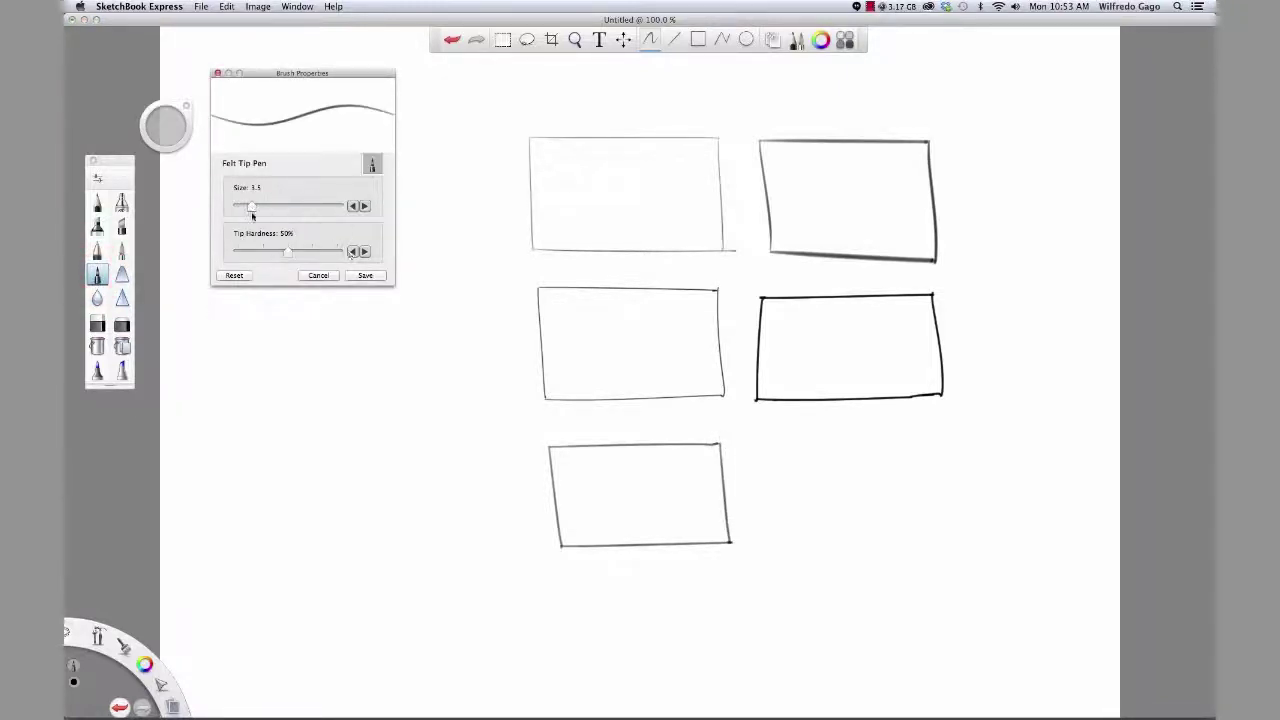
pyautogui.moveTo(252, 207); pyautogui.dragTo(309, 206)
pyautogui.click(366, 276)
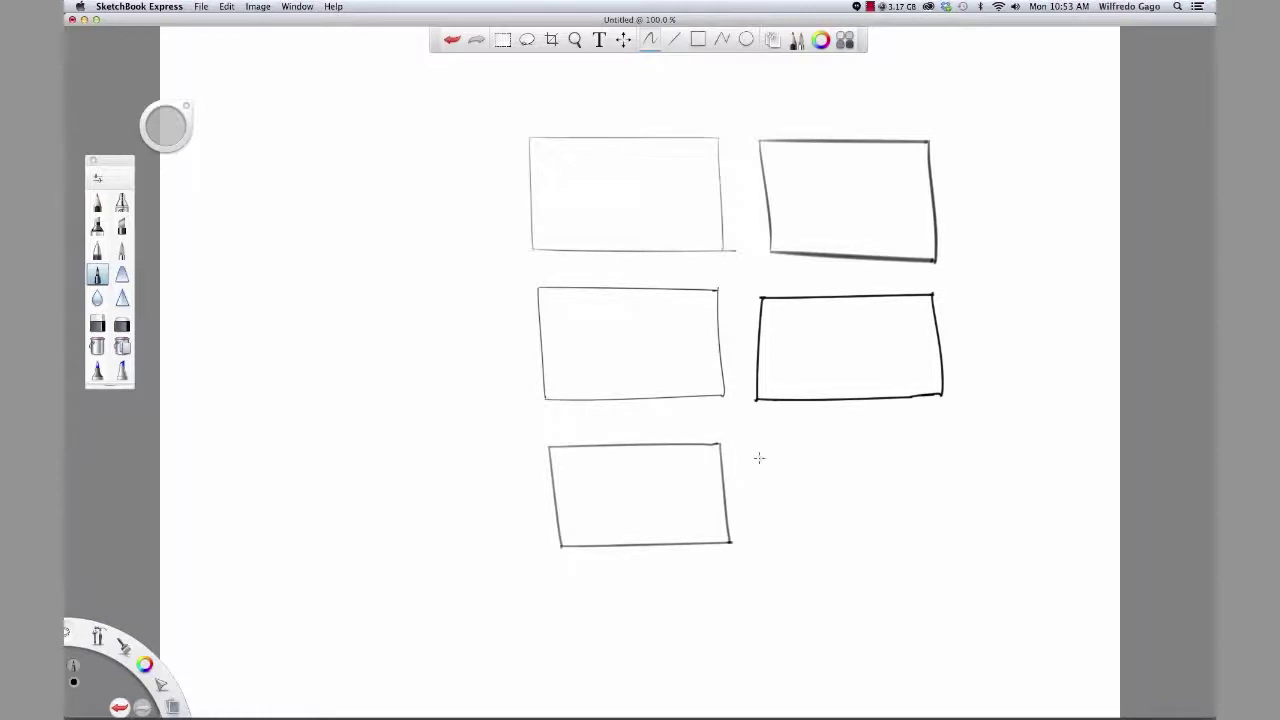
pyautogui.moveTo(764, 448)
pyautogui.mouseDown()
pyautogui.moveTo(773, 527)
pyautogui.moveTo(944, 538)
pyautogui.mouseUp()
pyautogui.moveTo(765, 449)
pyautogui.mouseDown()
pyautogui.moveTo(925, 439)
pyautogui.moveTo(938, 535)
pyautogui.mouseUp()
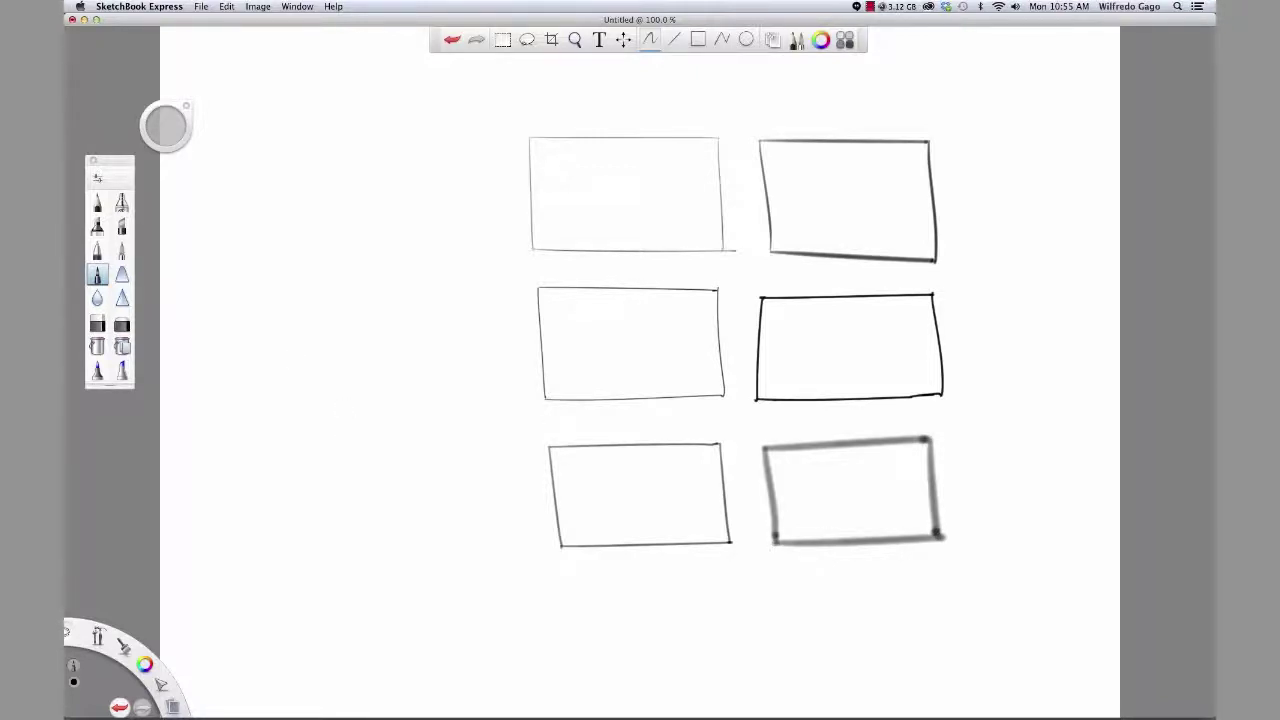
# Step: Select the Airbrush and spray a soft diagonal grey stroke at the upper left
pyautogui.click(121, 203)
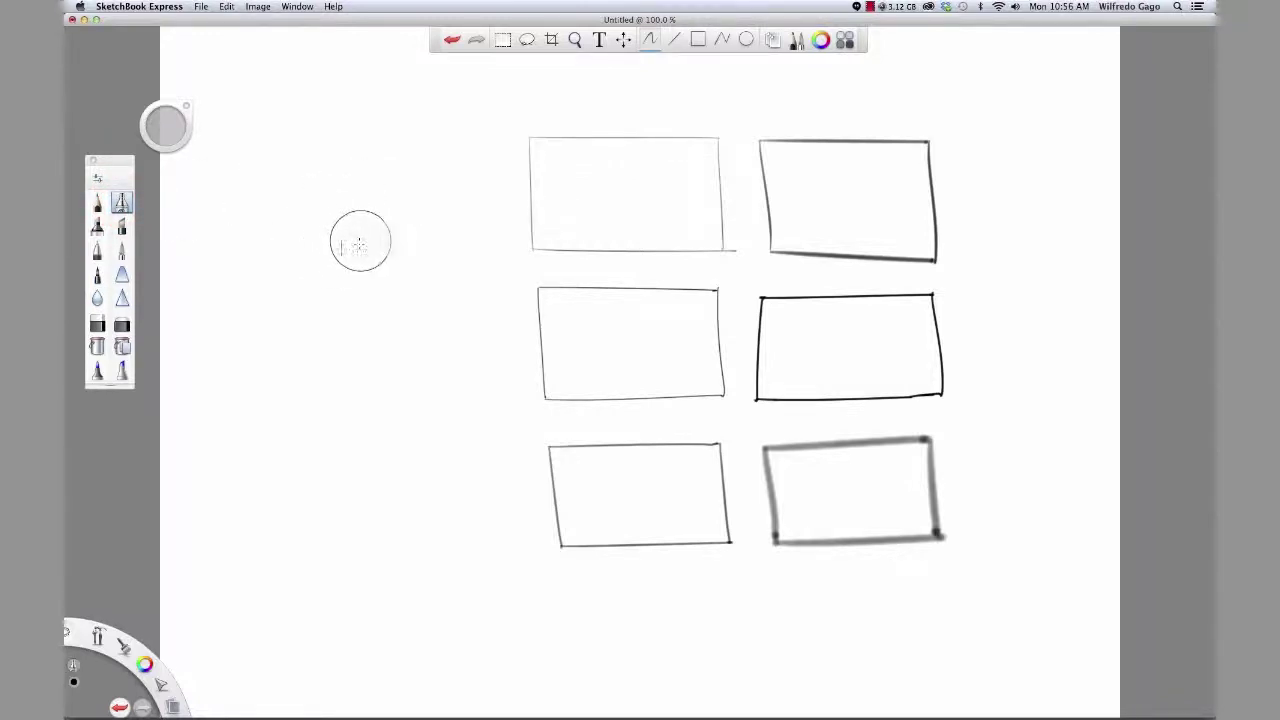
pyautogui.click(650, 40)
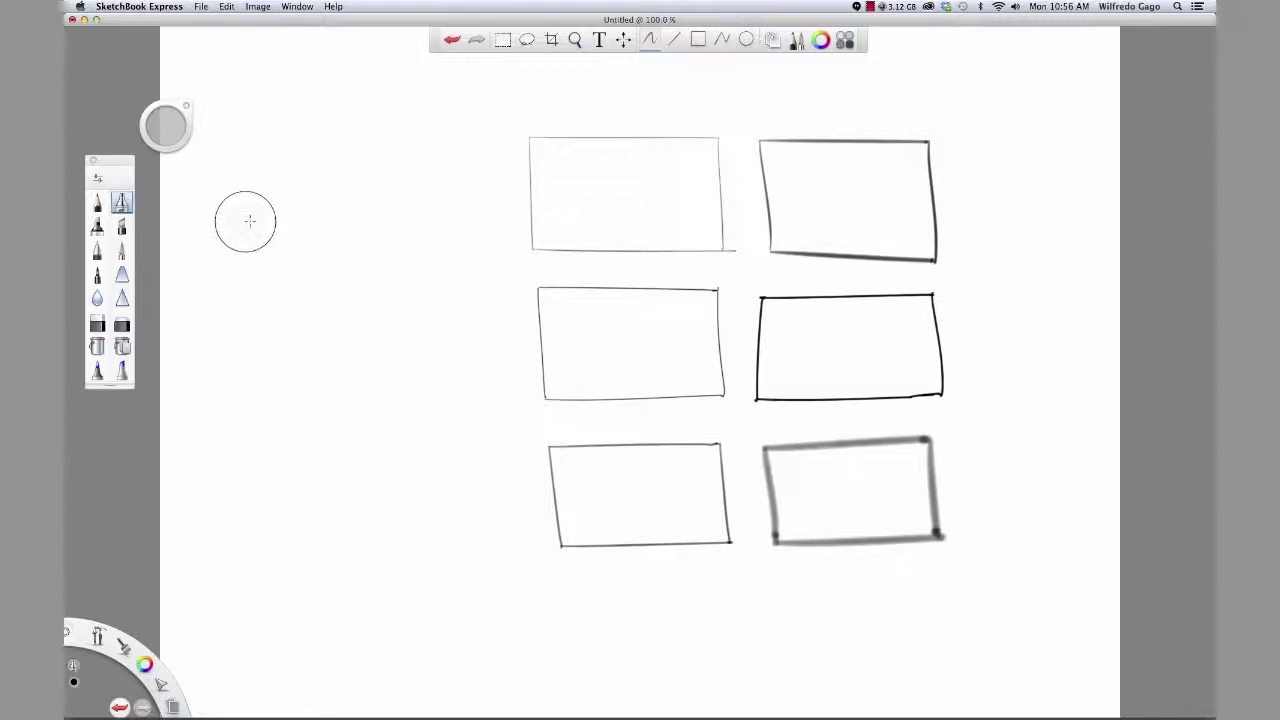
pyautogui.moveTo(229, 223)
pyautogui.mouseDown()
pyautogui.moveTo(467, 174)
pyautogui.moveTo(215, 229)
pyautogui.mouseUp()
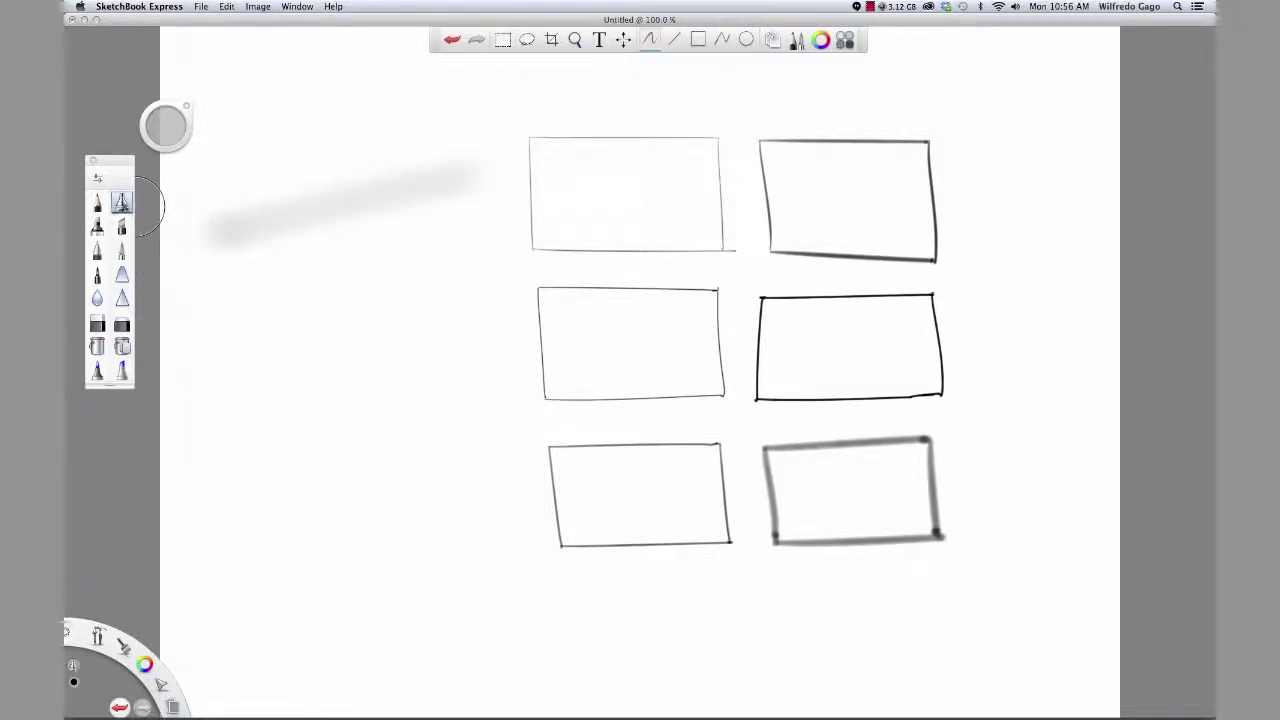
# Step: Raise the Airbrush flow to 62% and save the setting
pyautogui.doubleClick(121, 204)
pyautogui.click(121, 205)
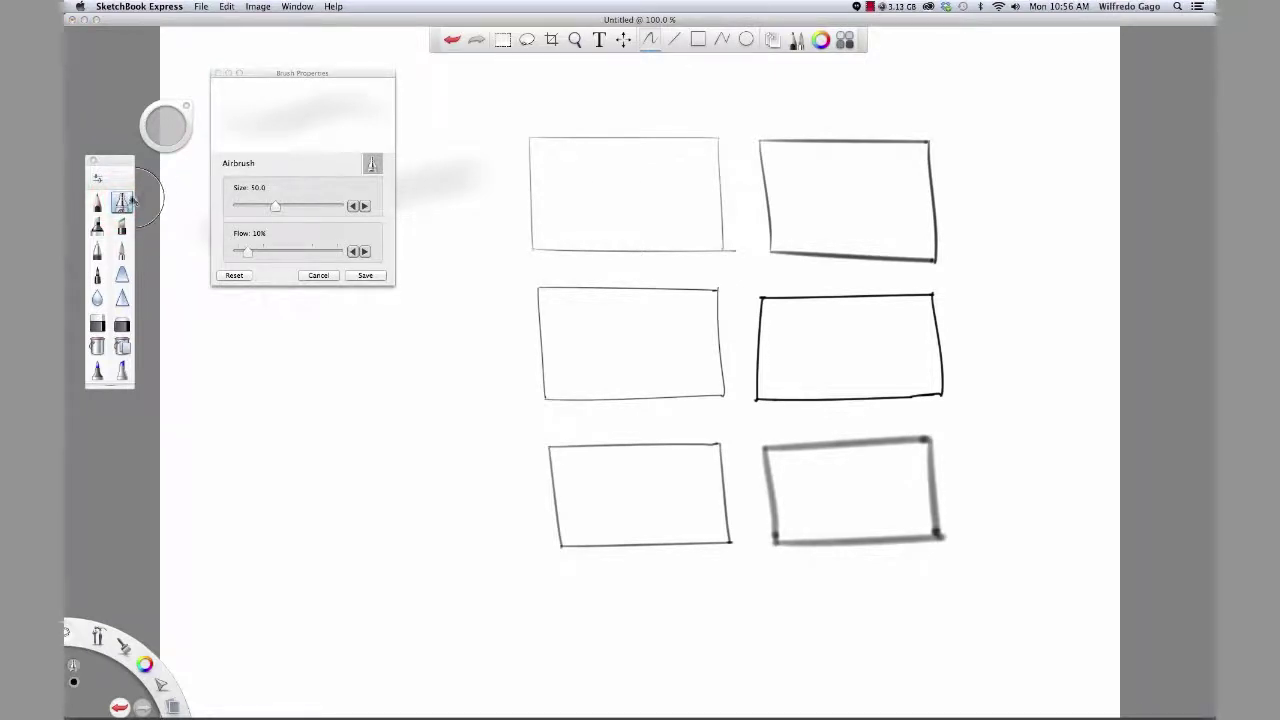
pyautogui.click(222, 216)
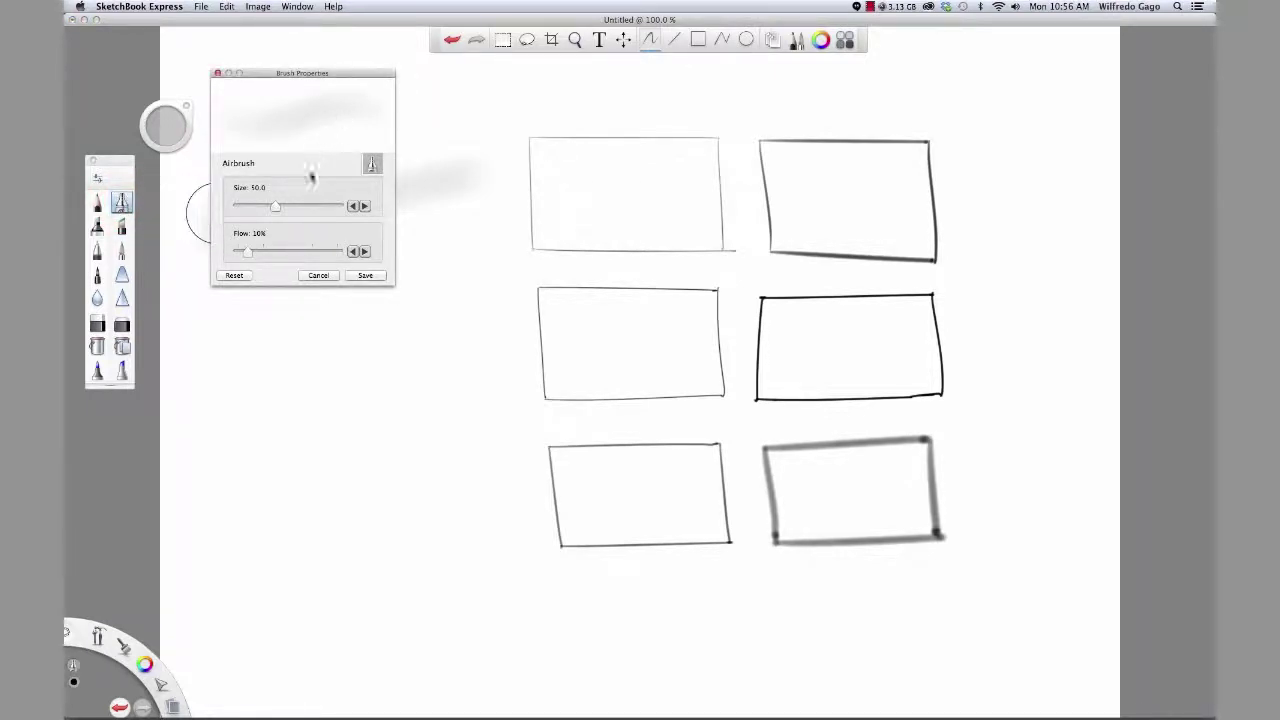
pyautogui.moveTo(248, 254); pyautogui.dragTo(313, 251)
pyautogui.click(365, 275)
# Step: Paint a darker grey airbrush stroke, then a solid black marker stroke below it
pyautogui.moveTo(248, 328)
pyautogui.mouseDown()
pyautogui.moveTo(234, 331)
pyautogui.moveTo(485, 268)
pyautogui.moveTo(240, 332)
pyautogui.moveTo(407, 291)
pyautogui.mouseUp()
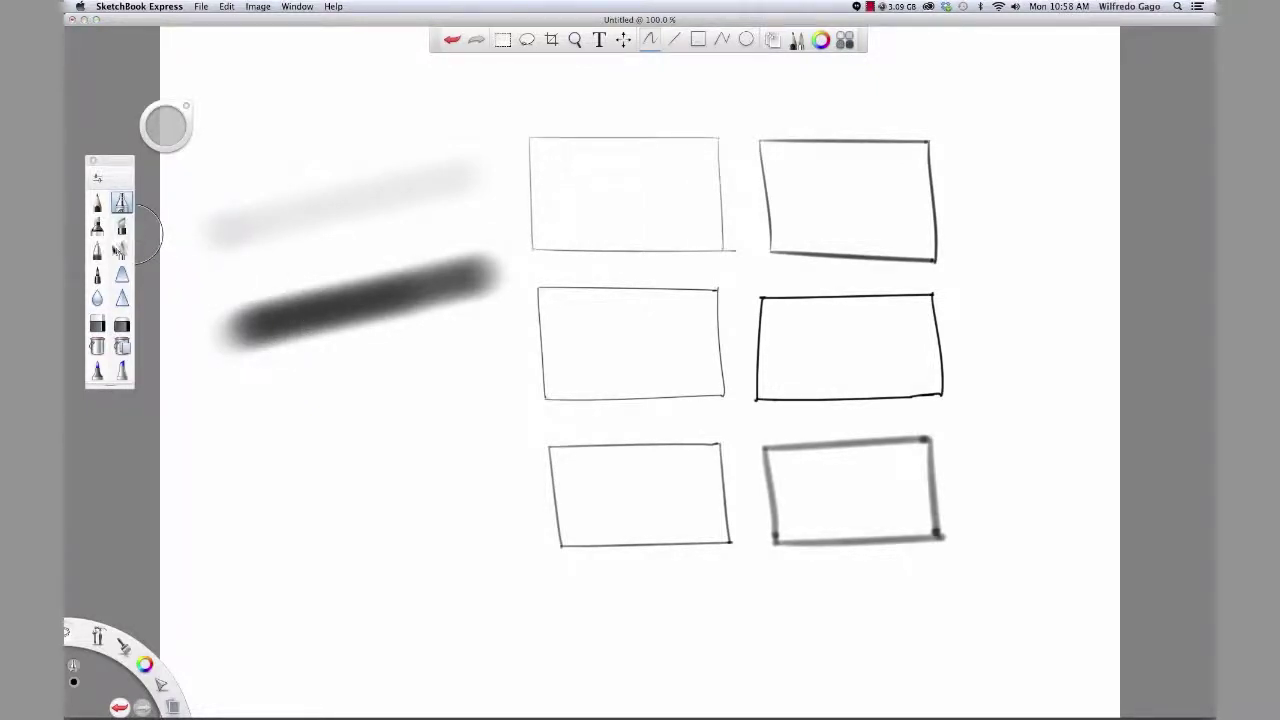
pyautogui.click(121, 250)
pyautogui.moveTo(241, 413); pyautogui.dragTo(458, 364)
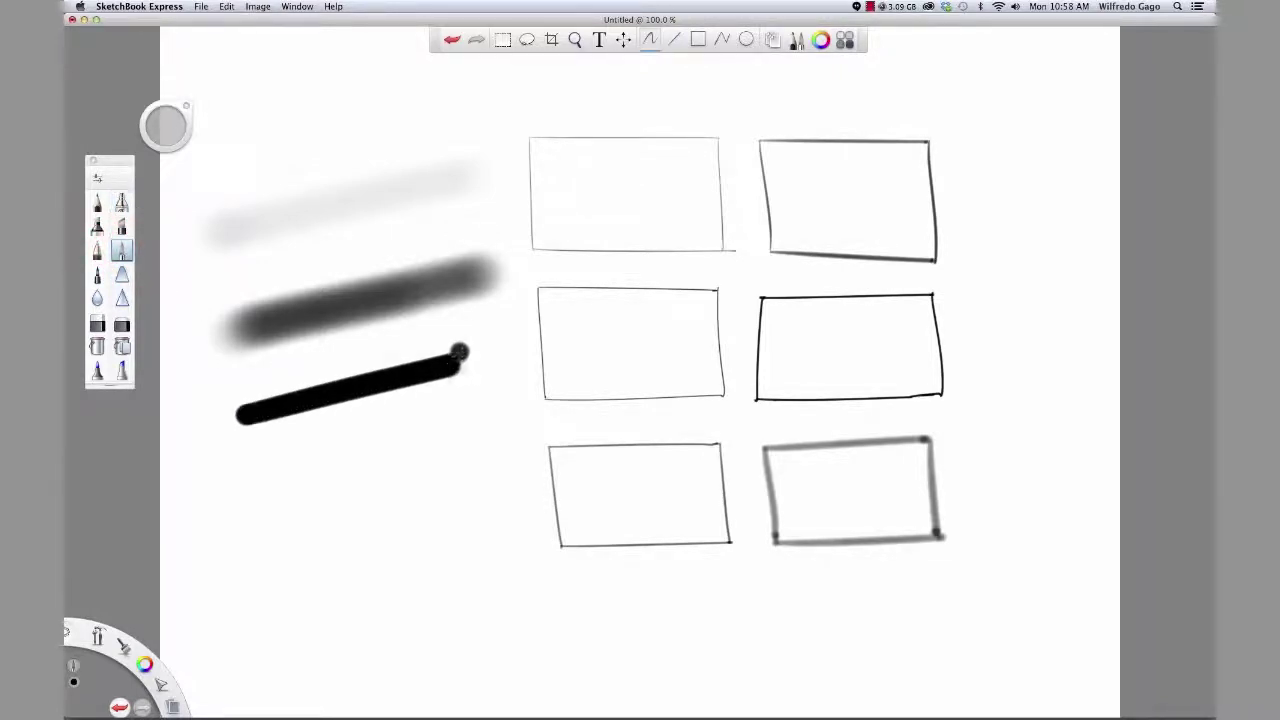
# Step: Enlarge the Paintbrush to about 80 and paint a wide soft black stroke under the thin line
pyautogui.doubleClick(121, 252)
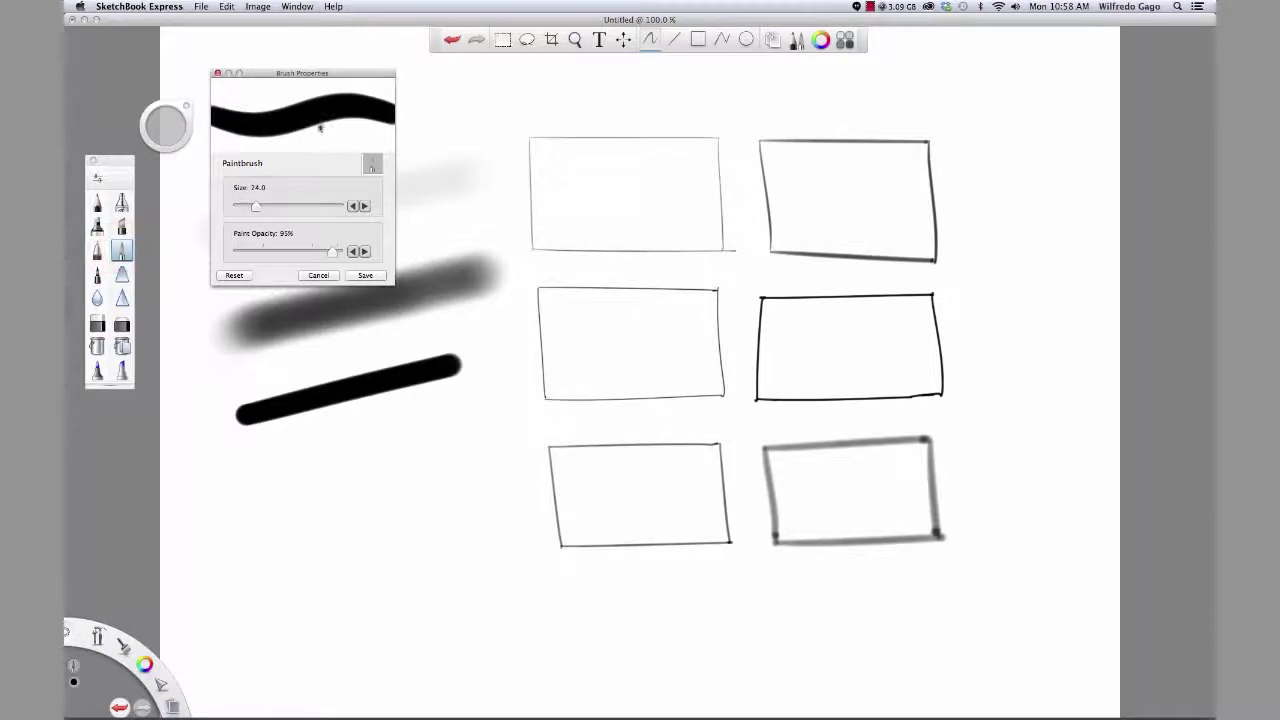
pyautogui.moveTo(257, 208); pyautogui.dragTo(308, 209)
pyautogui.moveTo(262, 460)
pyautogui.mouseDown()
pyautogui.moveTo(243, 486)
pyautogui.moveTo(257, 492)
pyautogui.moveTo(457, 441)
pyautogui.mouseUp()
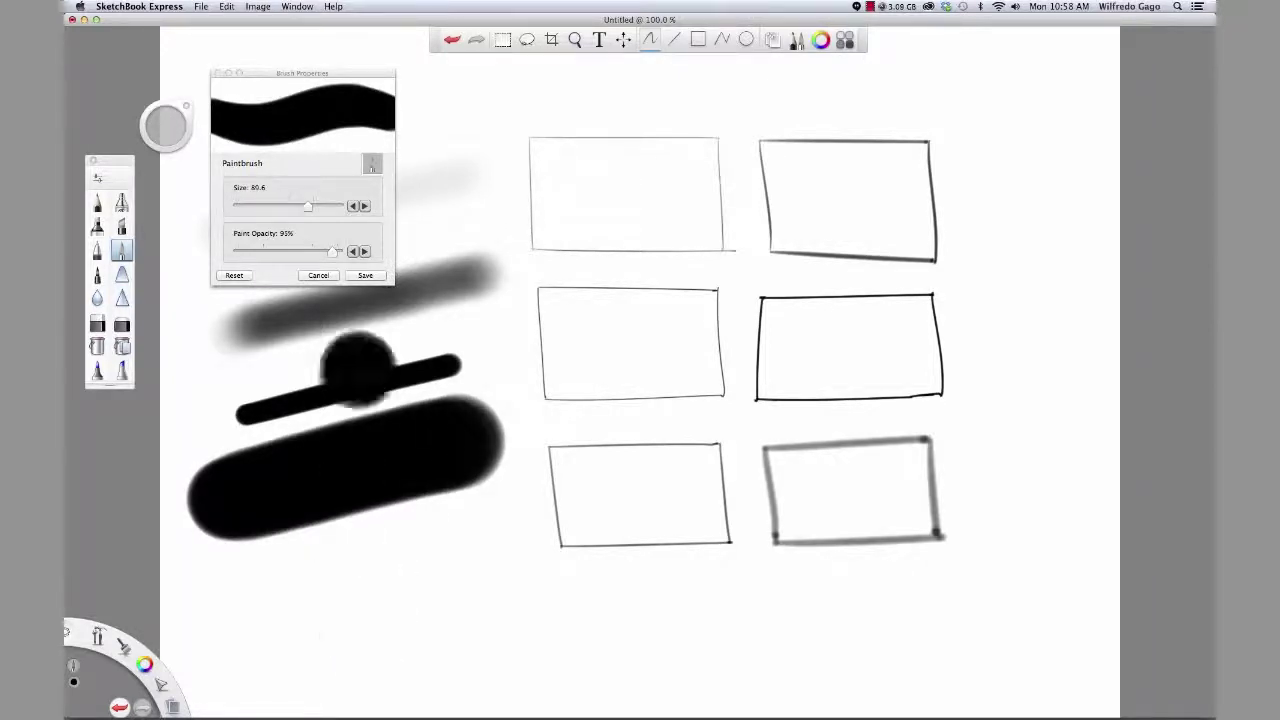
pyautogui.click(369, 277)
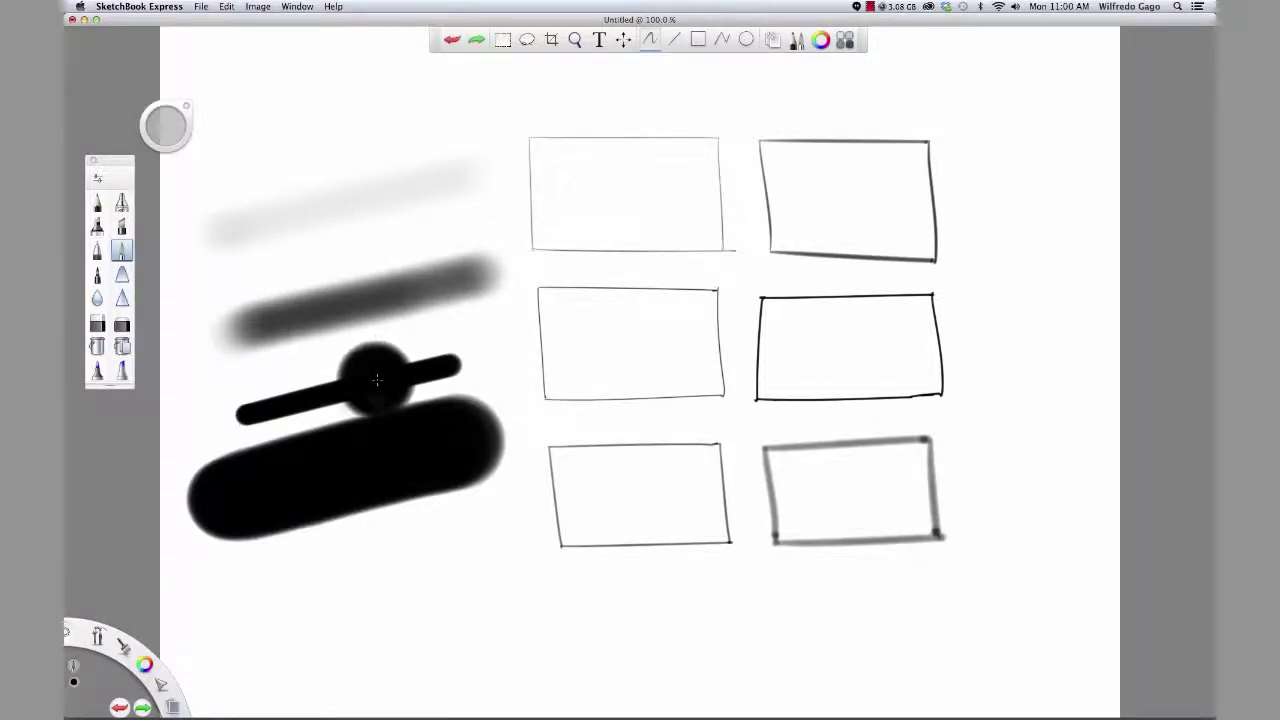
pyautogui.click(100, 325)
pyautogui.click(99, 326)
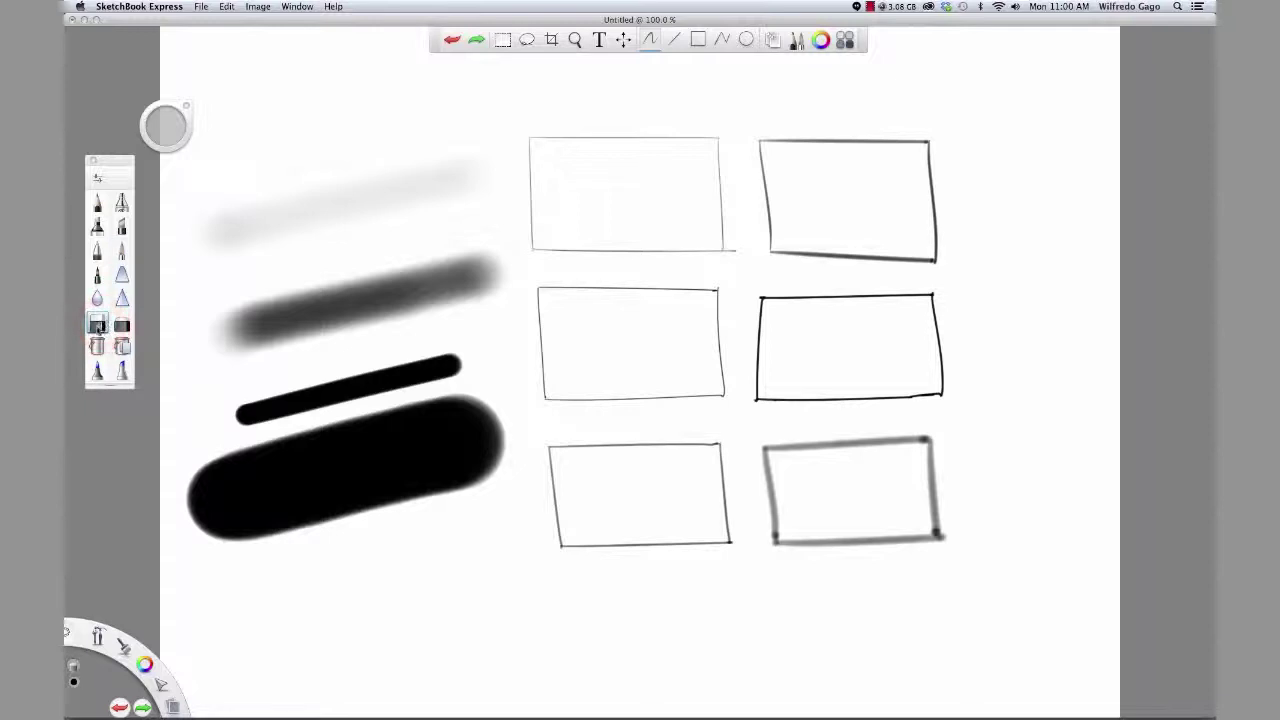
# Step: Enlarge the Hard Eraser to size 100.7 and wipe the strokes and rectangles off the canvas
pyautogui.doubleClick(100, 325)
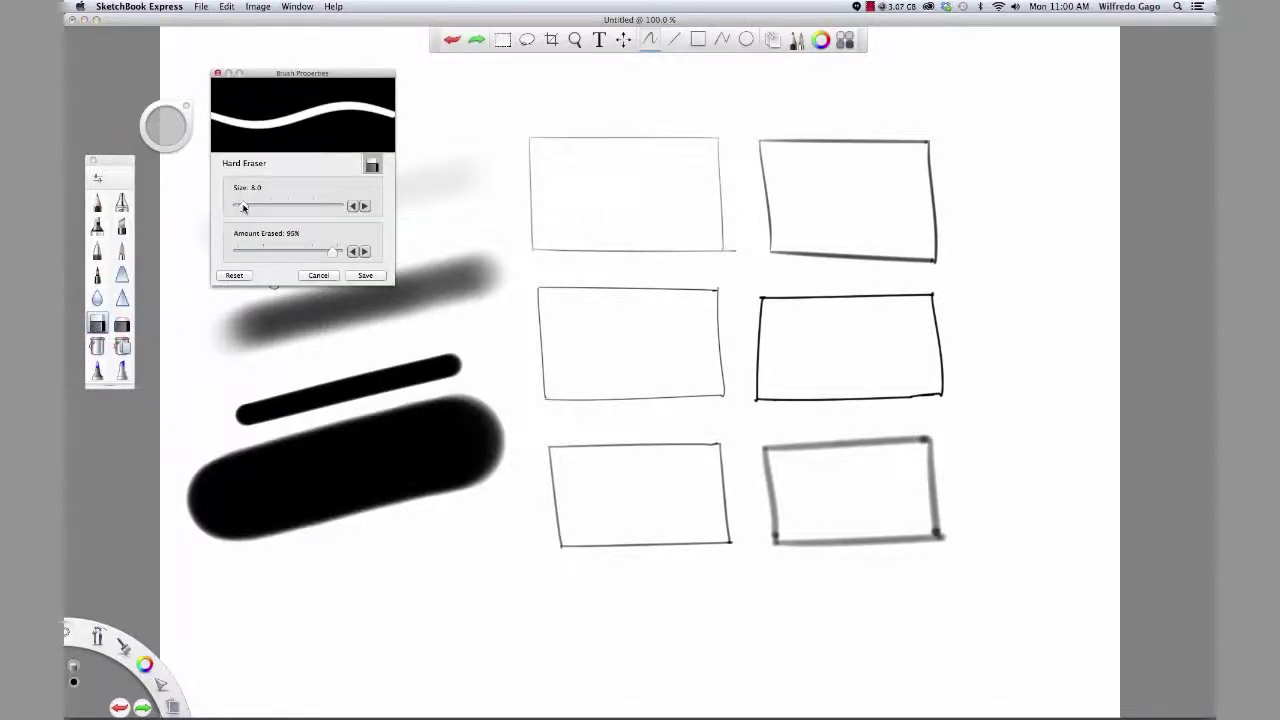
pyautogui.moveTo(242, 207)
pyautogui.mouseDown()
pyautogui.moveTo(338, 206)
pyautogui.moveTo(293, 210)
pyautogui.moveTo(317, 217)
pyautogui.mouseUp()
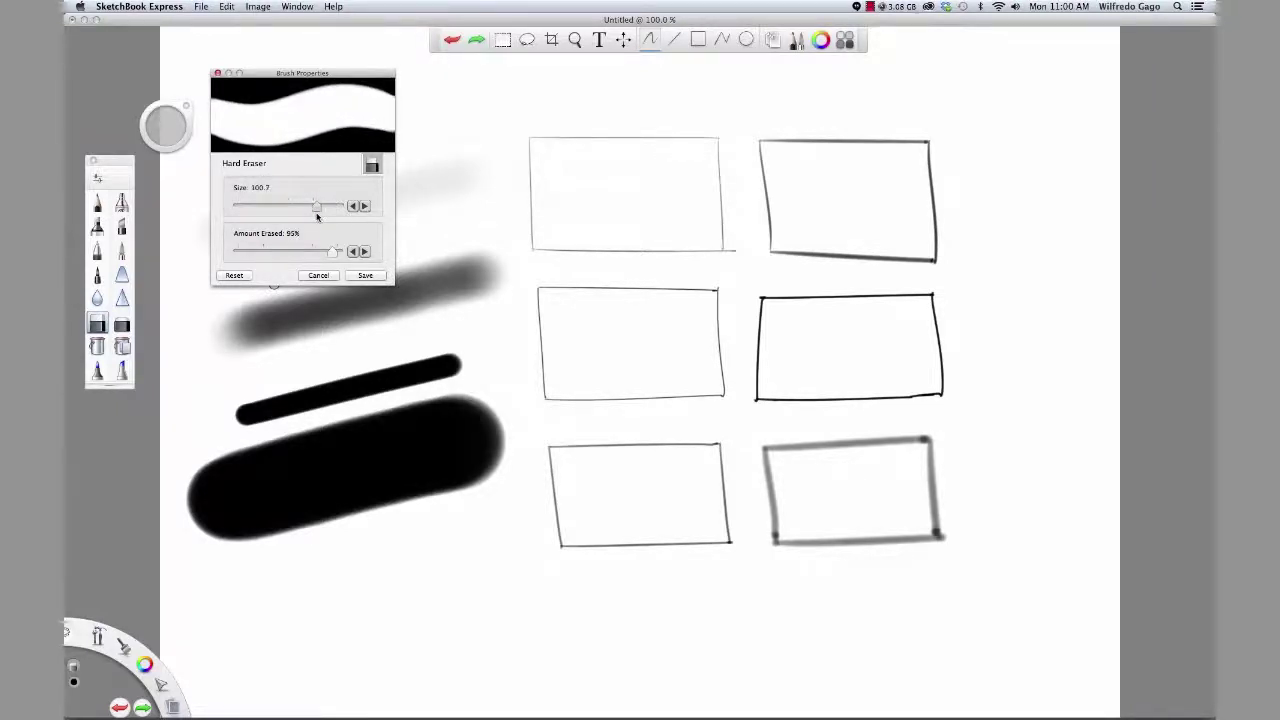
pyautogui.click(367, 279)
pyautogui.moveTo(371, 271)
pyautogui.mouseDown()
pyautogui.moveTo(451, 263)
pyautogui.moveTo(275, 320)
pyautogui.moveTo(294, 237)
pyautogui.moveTo(250, 260)
pyautogui.moveTo(430, 375)
pyautogui.moveTo(357, 387)
pyautogui.moveTo(440, 455)
pyautogui.moveTo(240, 440)
pyautogui.moveTo(214, 549)
pyautogui.moveTo(372, 376)
pyautogui.moveTo(344, 189)
pyautogui.moveTo(860, 150)
pyautogui.moveTo(917, 194)
pyautogui.moveTo(900, 320)
pyautogui.moveTo(720, 390)
pyautogui.moveTo(700, 450)
pyautogui.moveTo(770, 480)
pyautogui.moveTo(840, 462)
pyautogui.moveTo(760, 540)
pyautogui.moveTo(930, 525)
pyautogui.moveTo(977, 505)
pyautogui.moveTo(572, 542)
pyautogui.mouseUp()
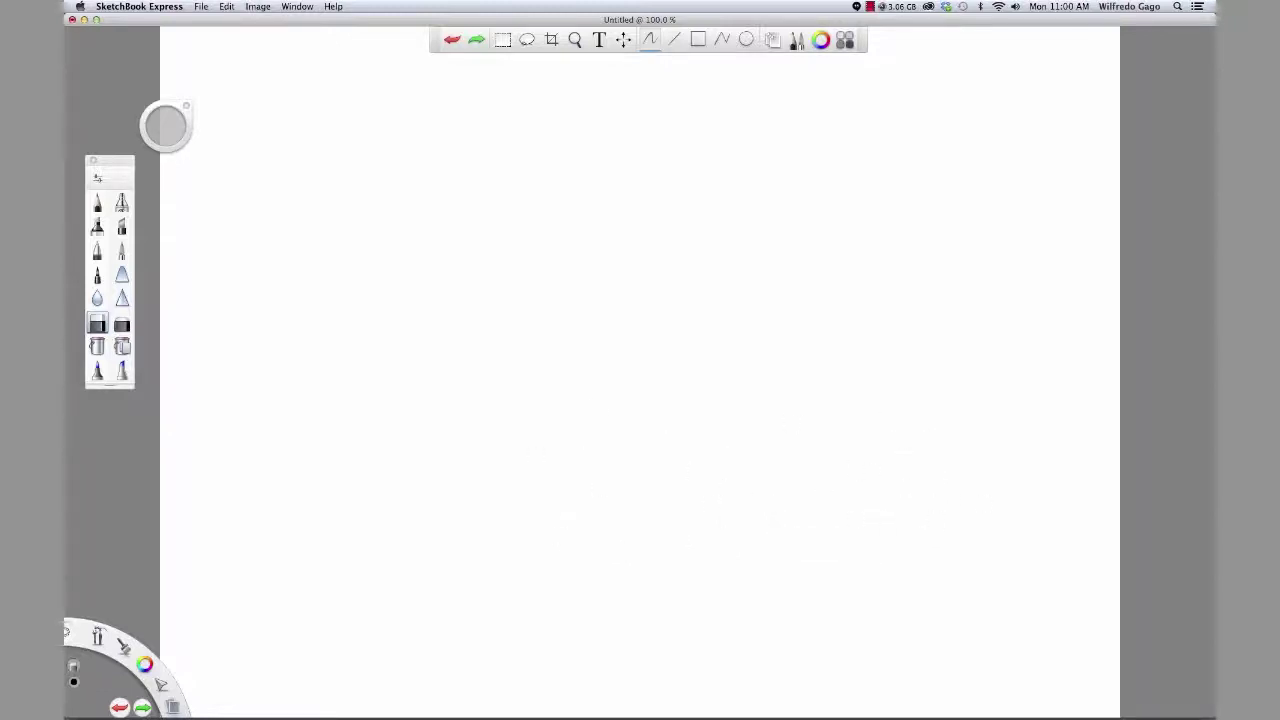
# Step: Erase the last remaining marks and return to the freehand Pencil
pyautogui.moveTo(870, 435)
pyautogui.mouseDown()
pyautogui.moveTo(514, 313)
pyautogui.moveTo(533, 351)
pyautogui.moveTo(483, 350)
pyautogui.moveTo(213, 207)
pyautogui.mouseUp()
pyautogui.click(97, 203)
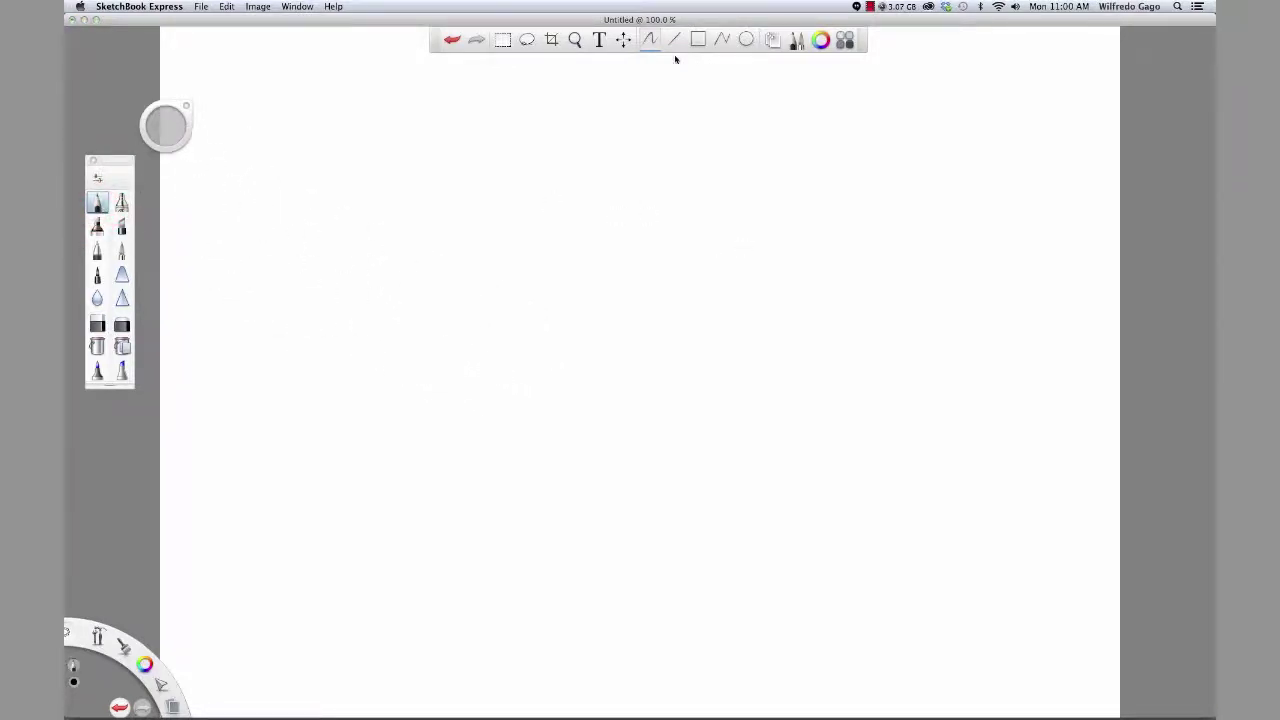
pyautogui.click(649, 40)
# Step: Sketch a slanted four-sided pencil parallelogram near the top centre
pyautogui.moveTo(591, 170); pyautogui.dragTo(843, 161)
pyautogui.moveTo(592, 172); pyautogui.dragTo(636, 318)
pyautogui.moveTo(641, 320); pyautogui.dragTo(922, 310)
pyautogui.moveTo(845, 162); pyautogui.dragTo(900, 310)
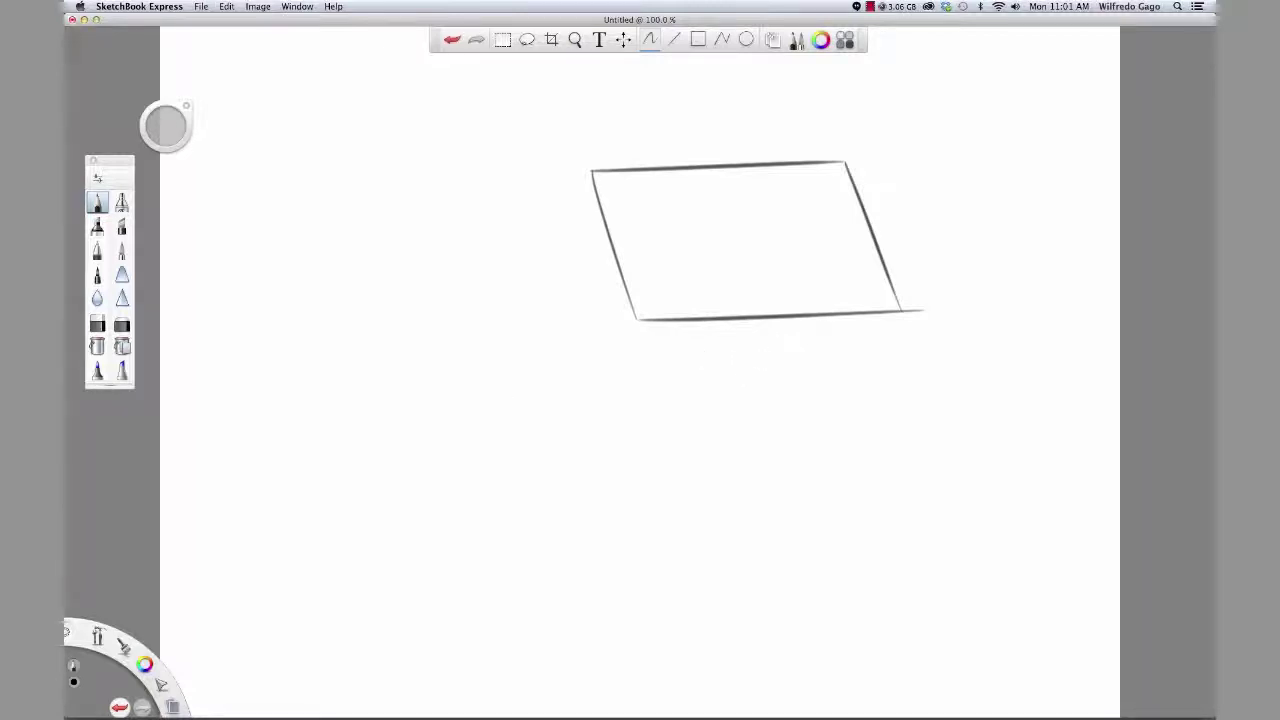
pyautogui.click(97, 346)
pyautogui.click(97, 346)
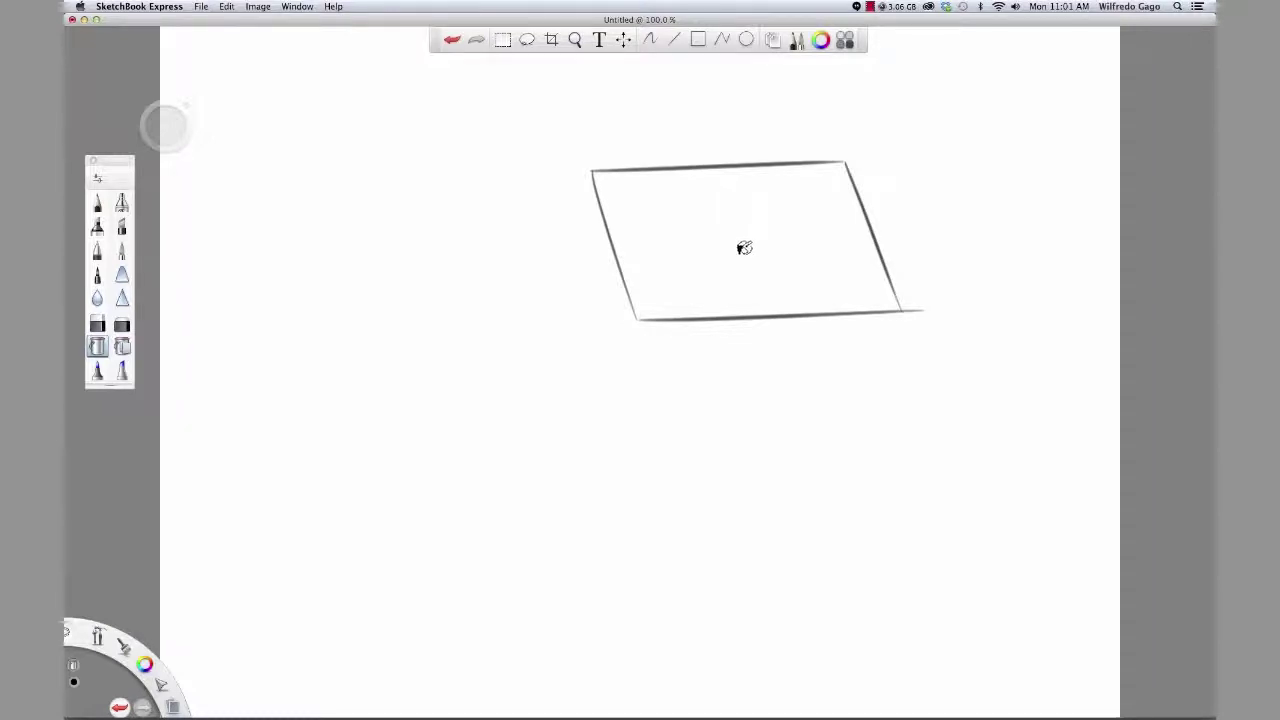
# Step: Undo the black fill that flooded the canvas, then pencil-close the parallelogram's top-right corner
pyautogui.click(737, 290)
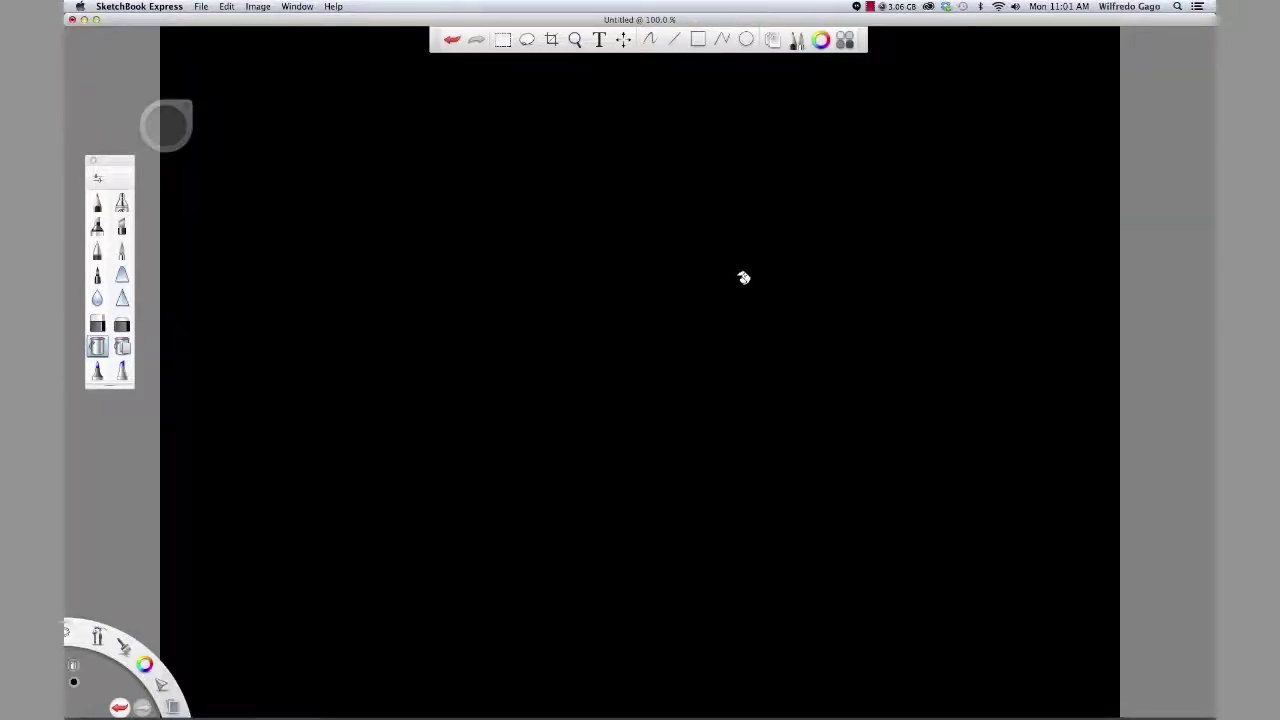
pyautogui.press('super+z')
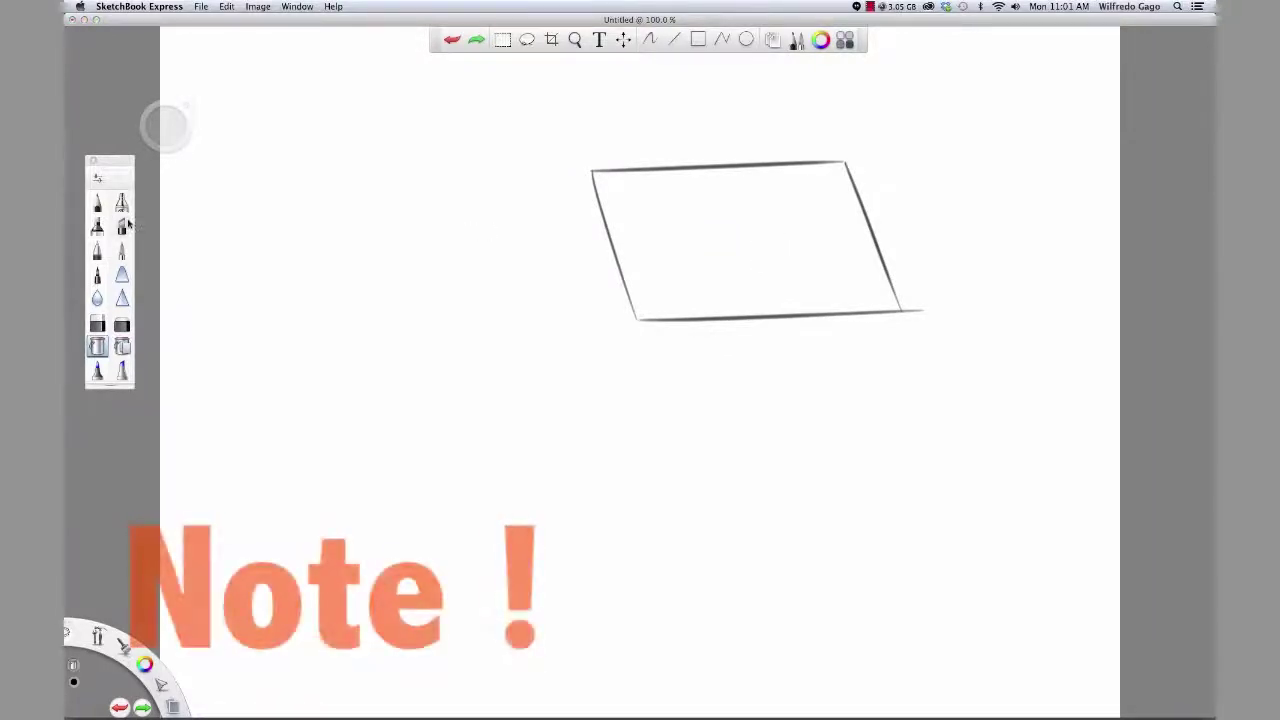
pyautogui.click(97, 203)
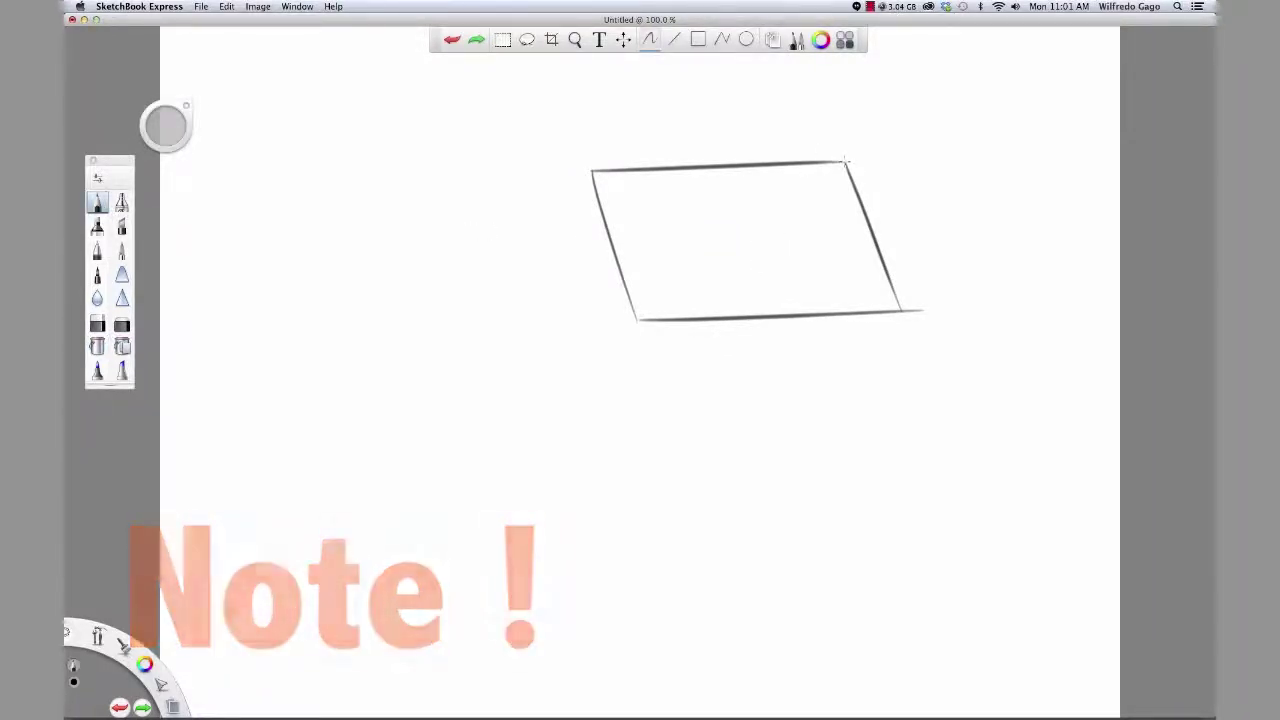
pyautogui.moveTo(836, 168); pyautogui.dragTo(850, 162)
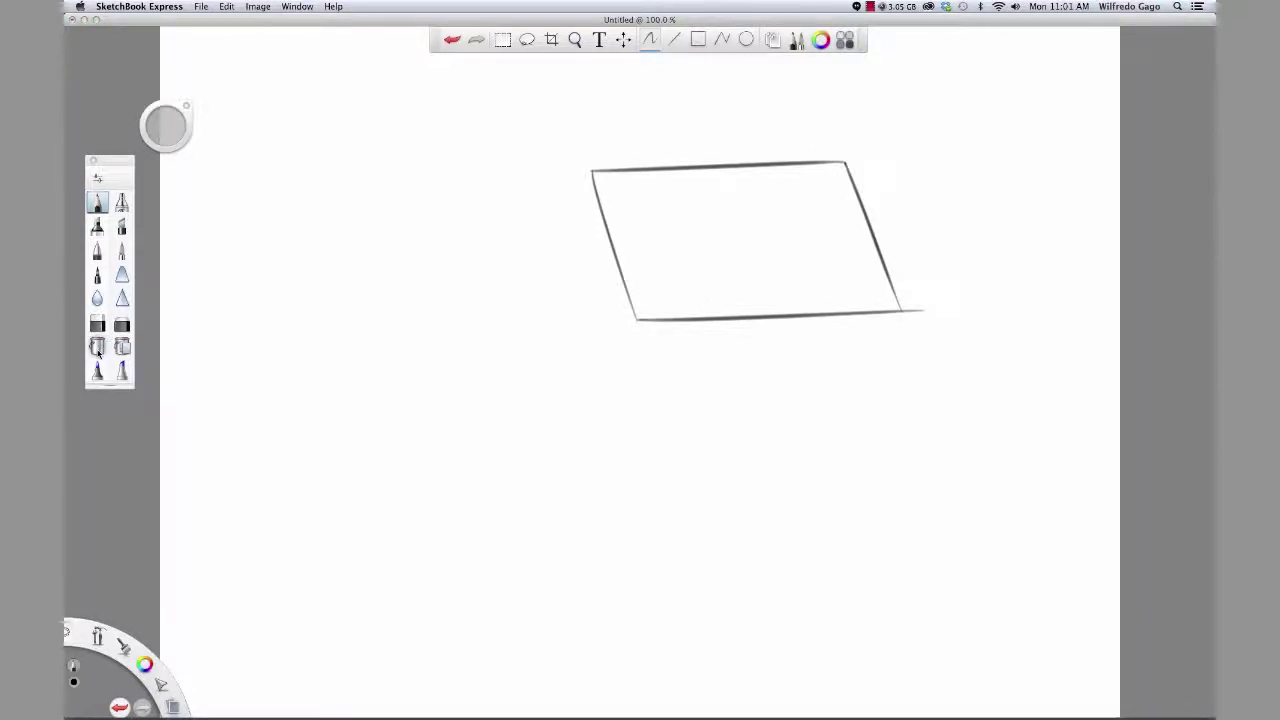
# Step: Fill the parallelogram solid black, then soft-erase four grey horizontal streaks across it
pyautogui.click(97, 347)
pyautogui.click(736, 220)
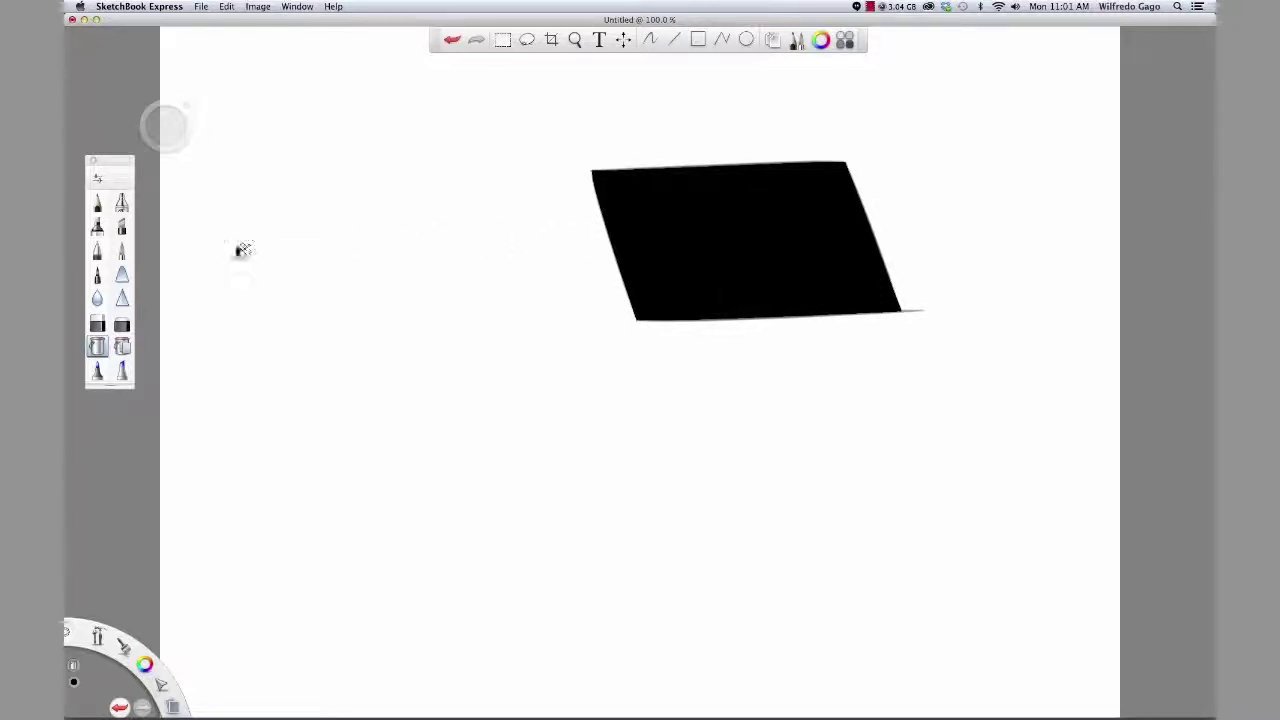
pyautogui.click(121, 324)
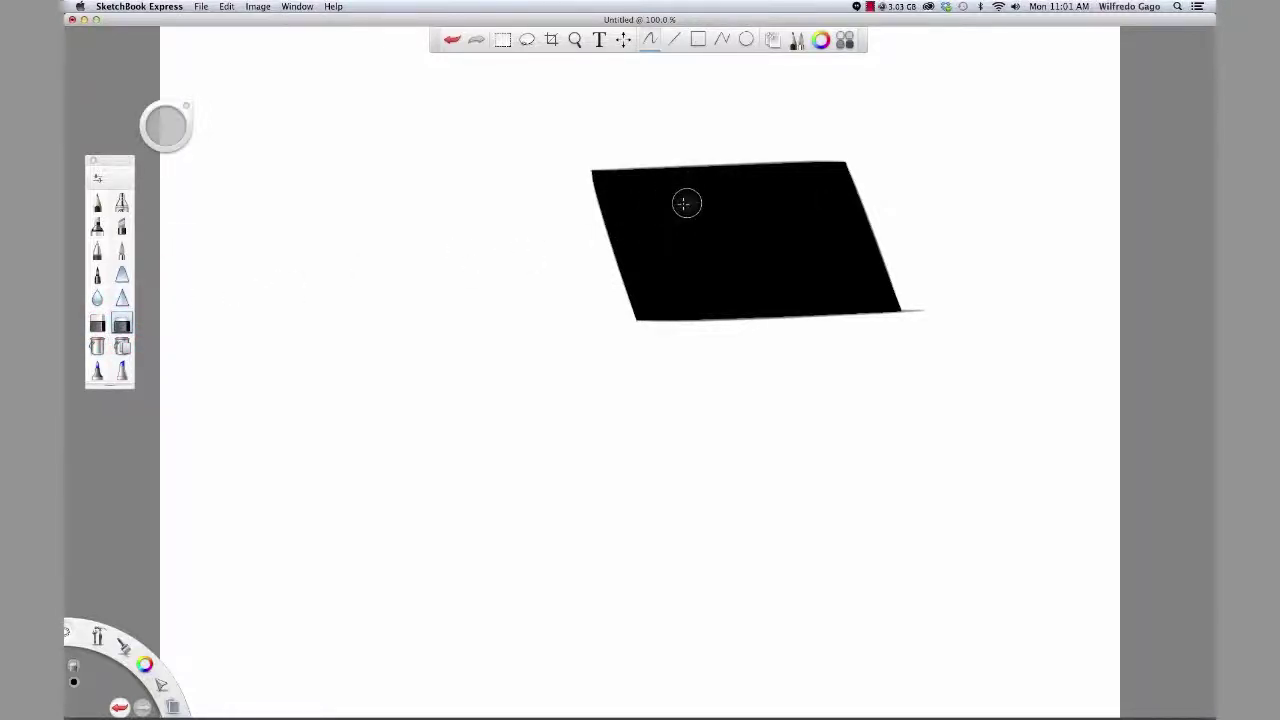
pyautogui.moveTo(612, 199)
pyautogui.mouseDown()
pyautogui.moveTo(800, 205)
pyautogui.moveTo(840, 235)
pyautogui.moveTo(700, 270)
pyautogui.moveTo(1020, 257)
pyautogui.mouseUp()
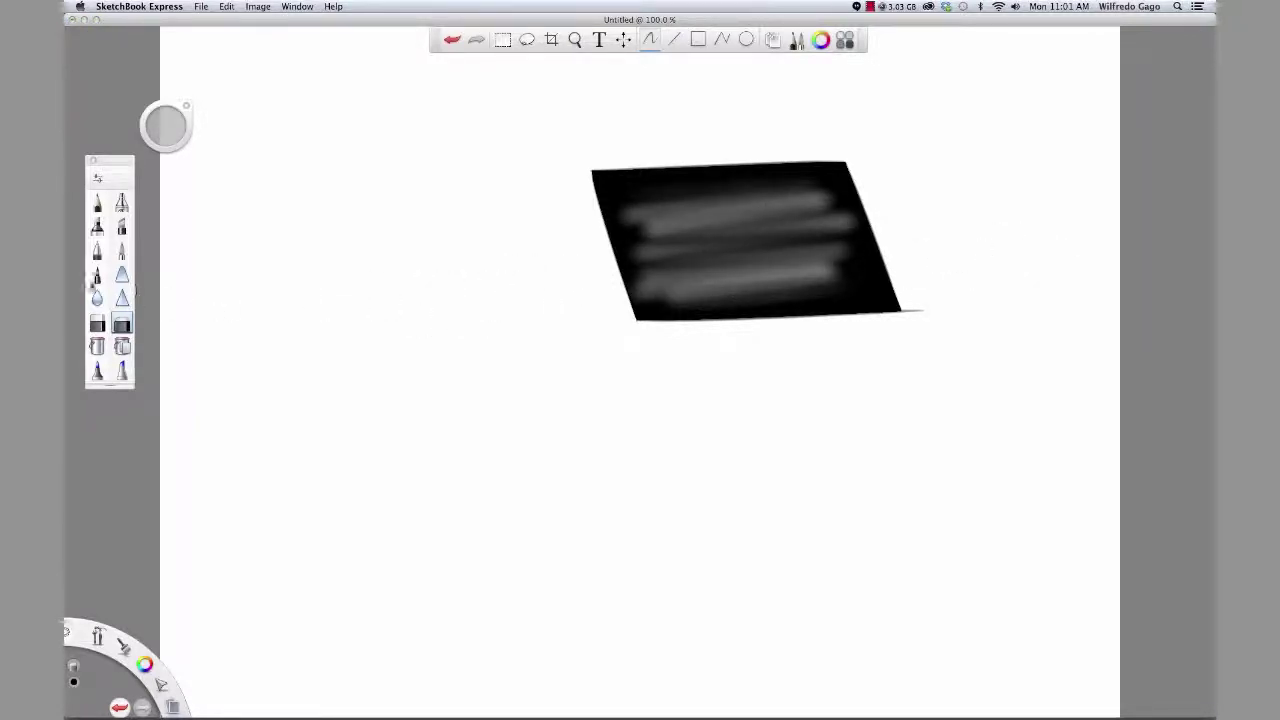
pyautogui.click(96, 324)
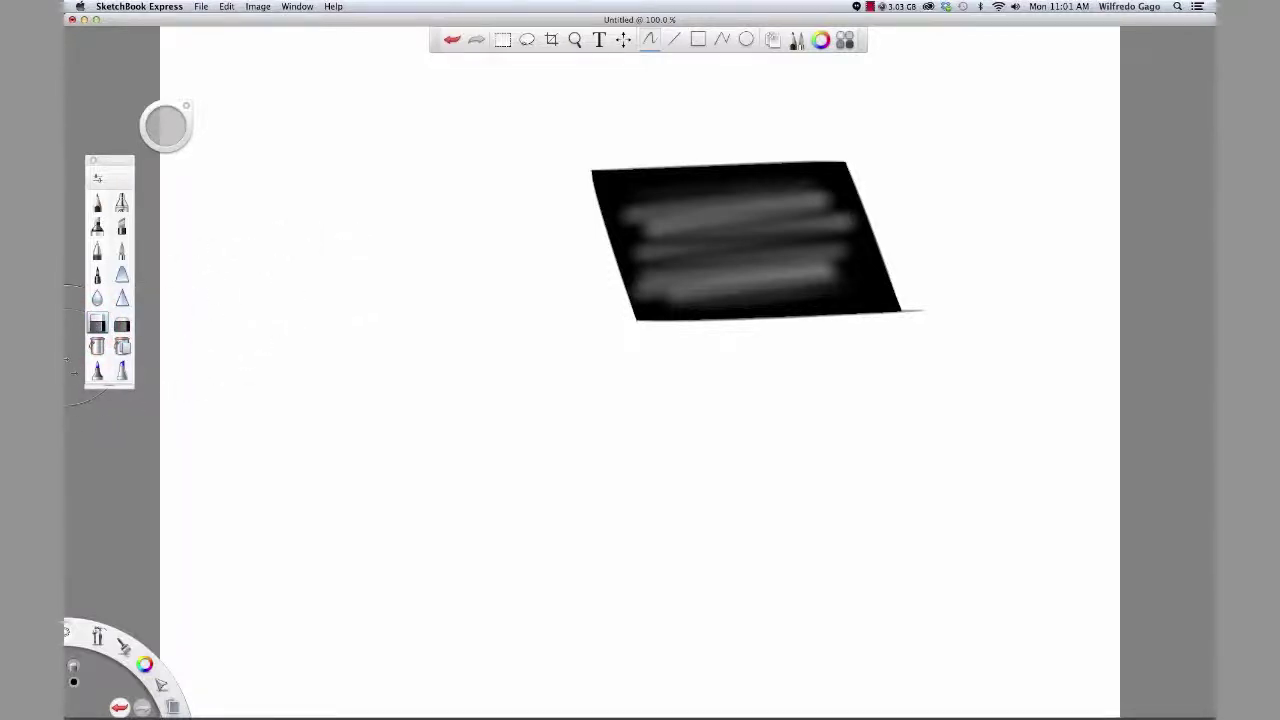
# Step: Keep the Hard Eraser settings and wipe the black parallelogram entirely off the canvas
pyautogui.doubleClick(96, 324)
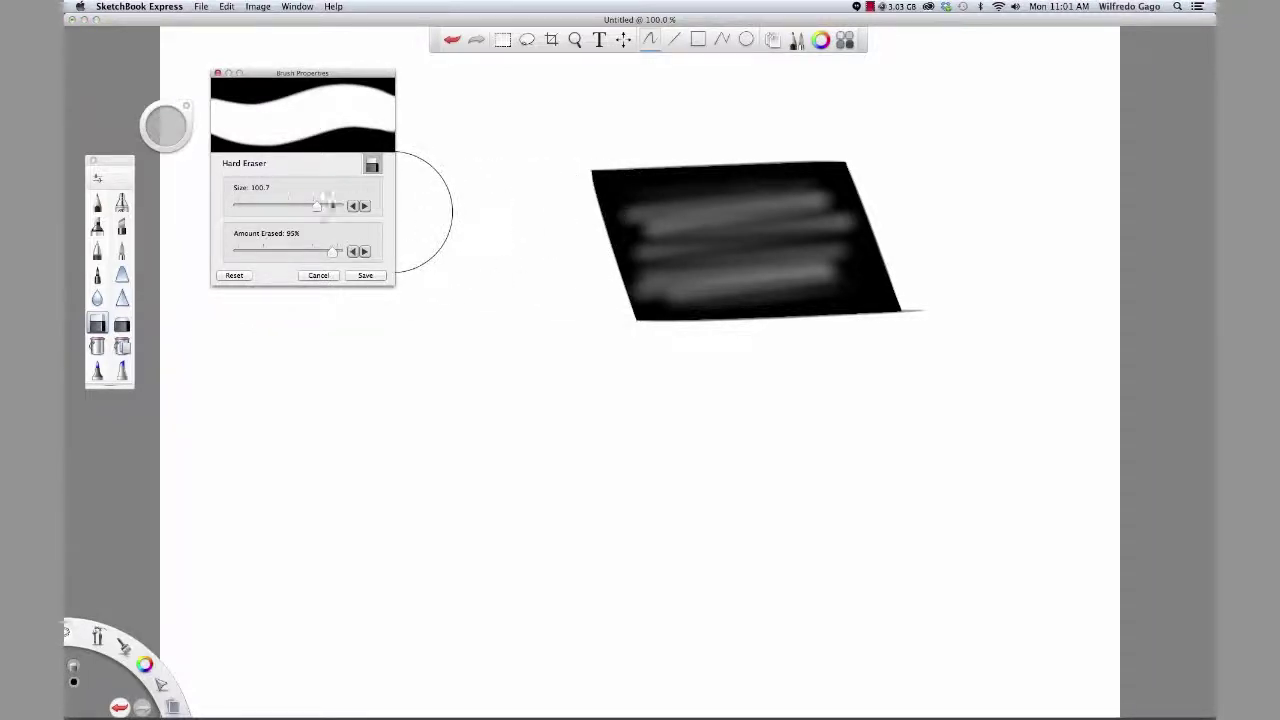
pyautogui.click(365, 275)
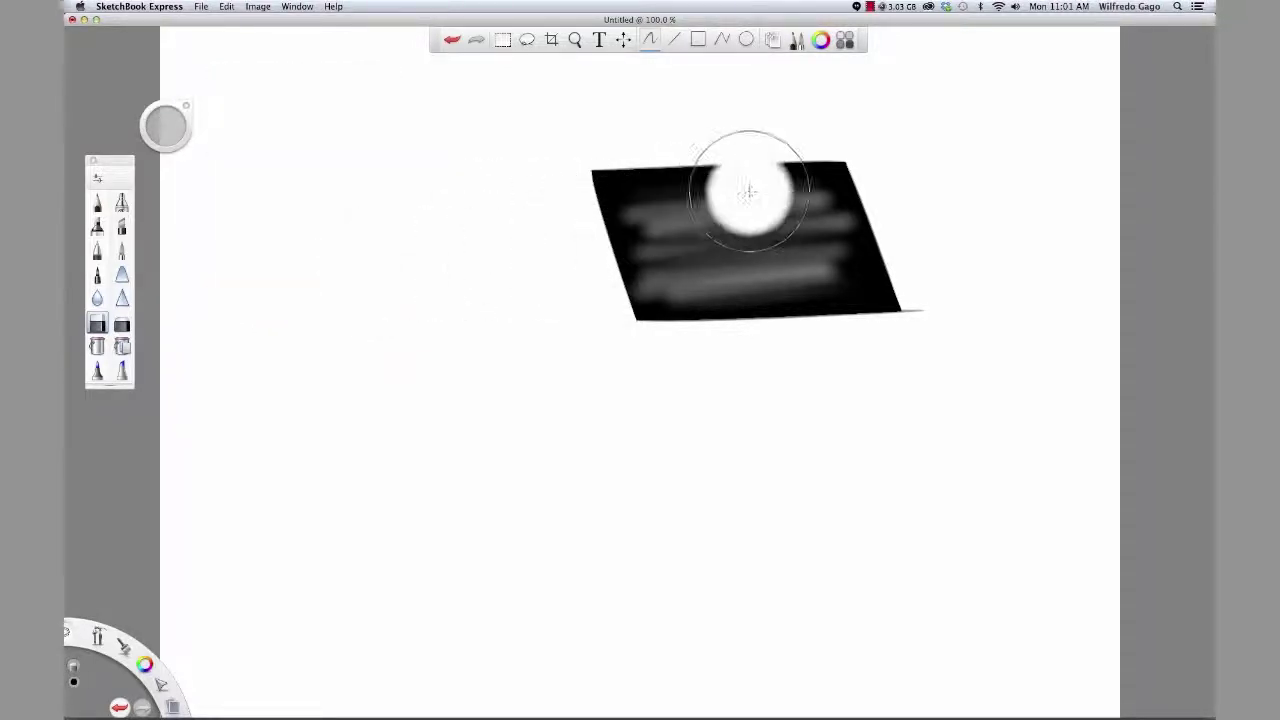
pyautogui.moveTo(843, 185)
pyautogui.mouseDown()
pyautogui.moveTo(625, 225)
pyautogui.moveTo(890, 285)
pyautogui.moveTo(637, 318)
pyautogui.mouseUp()
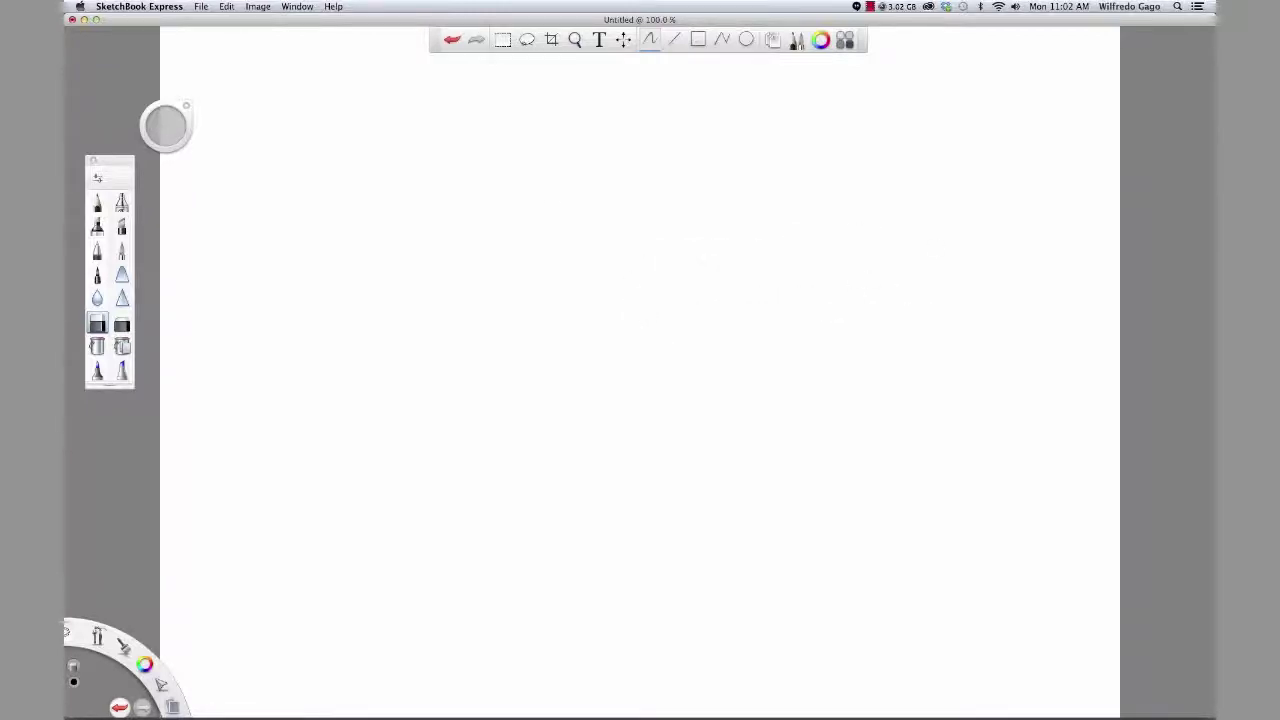